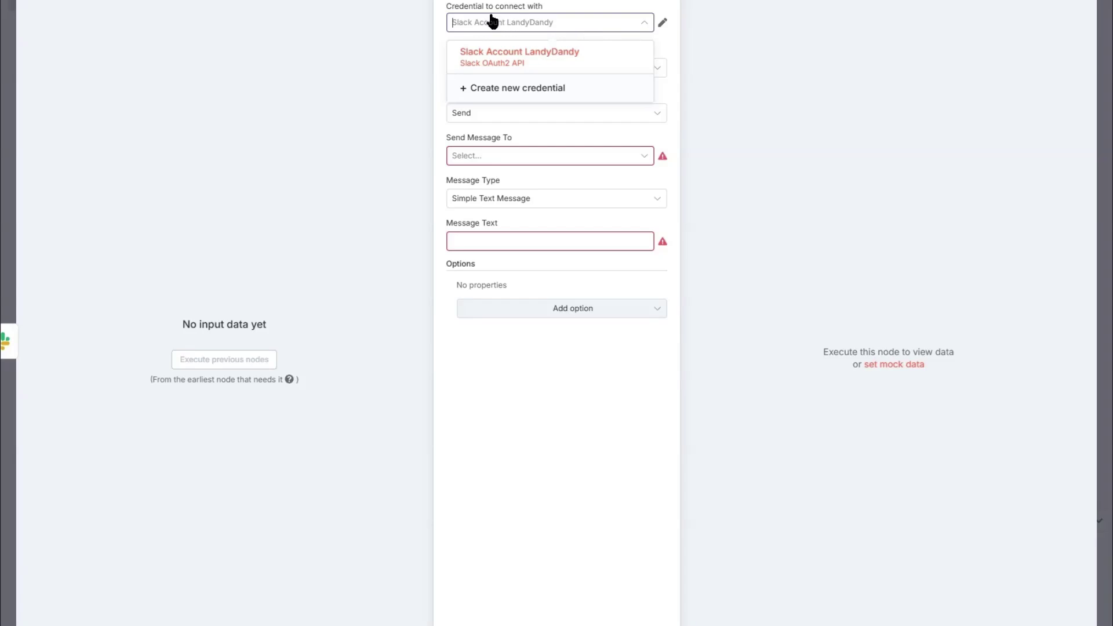
Step: Create a new Slack credential for the send-message node that connects via OAuth2
click(531, 93)
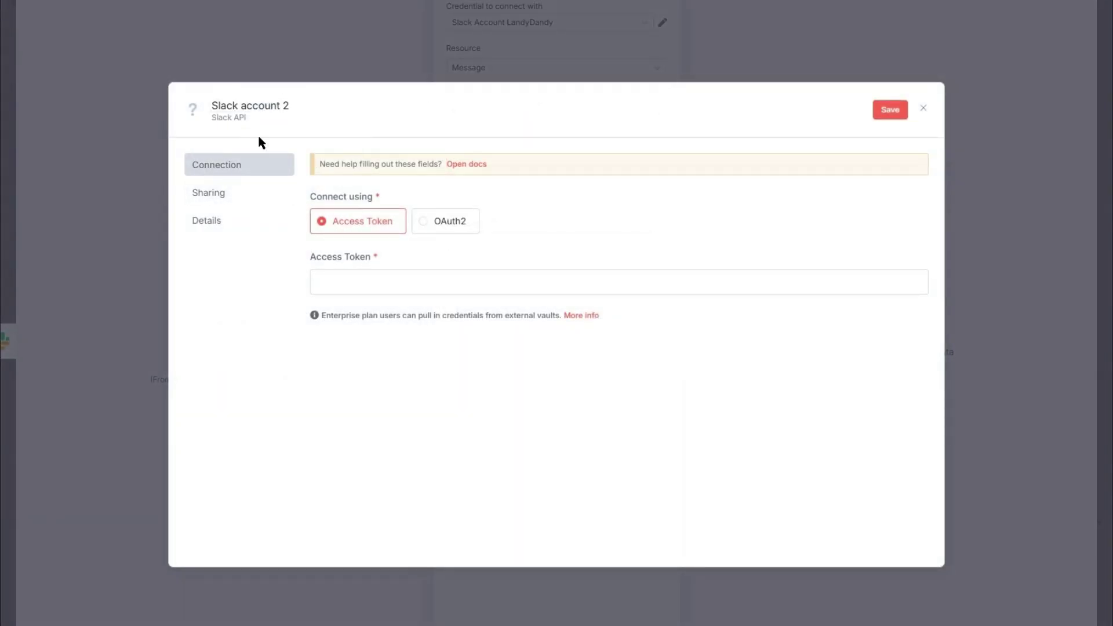
click(434, 225)
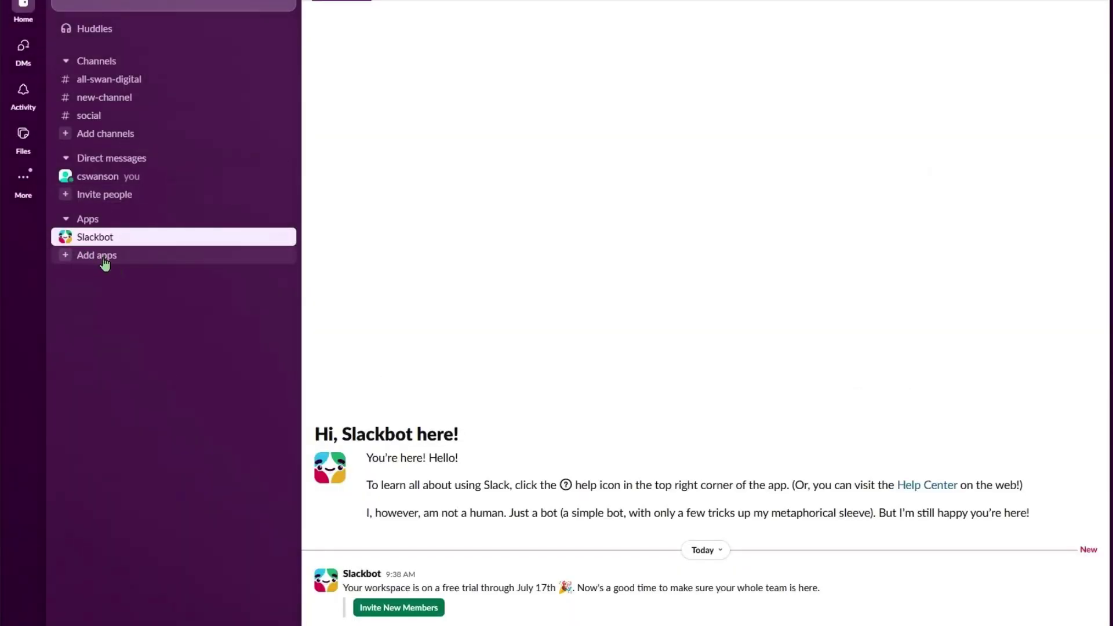
Step: Go from Slack's Add apps directory to the Your Apps developer page on api.slack.com
click(104, 259)
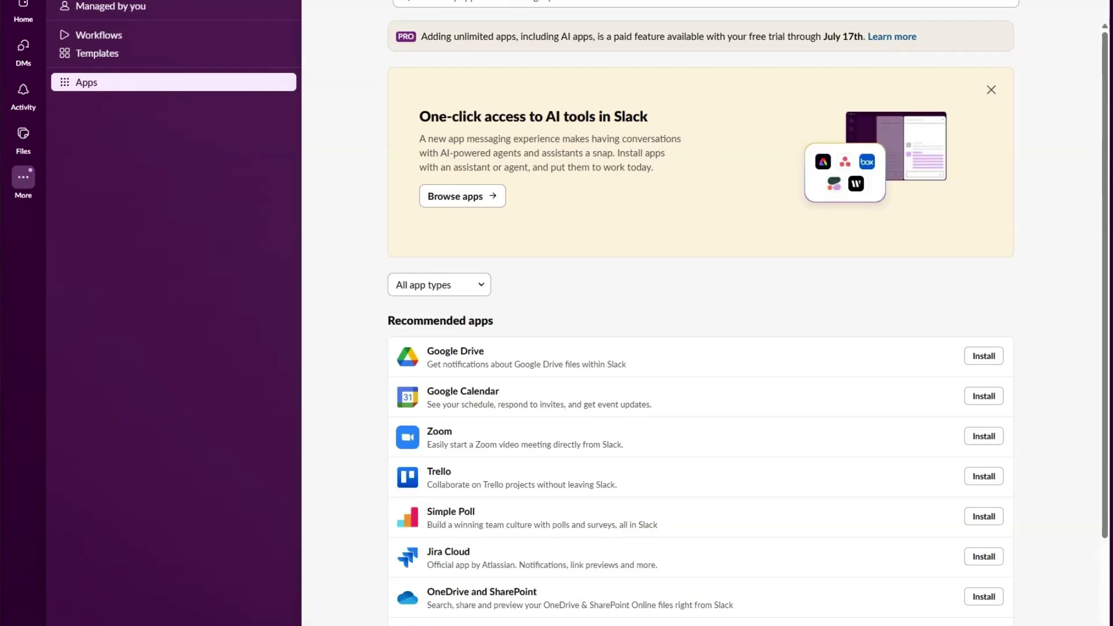
click(454, 199)
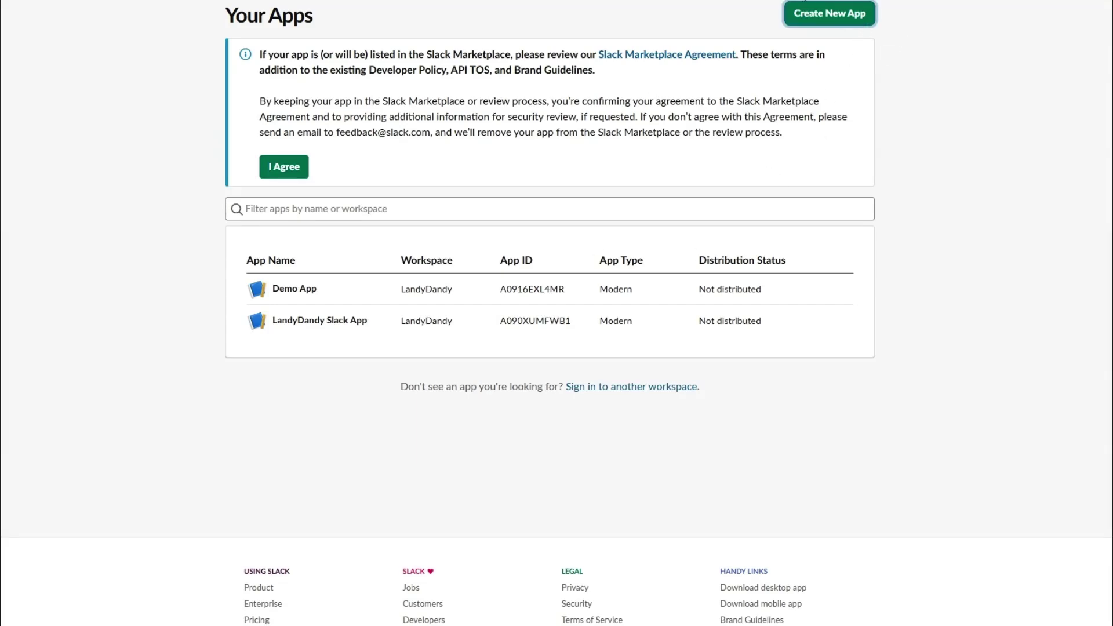
Step: Create the from-scratch Slack app 'Swan Digital Slack App' in the Swan Digital workspace
click(843, 16)
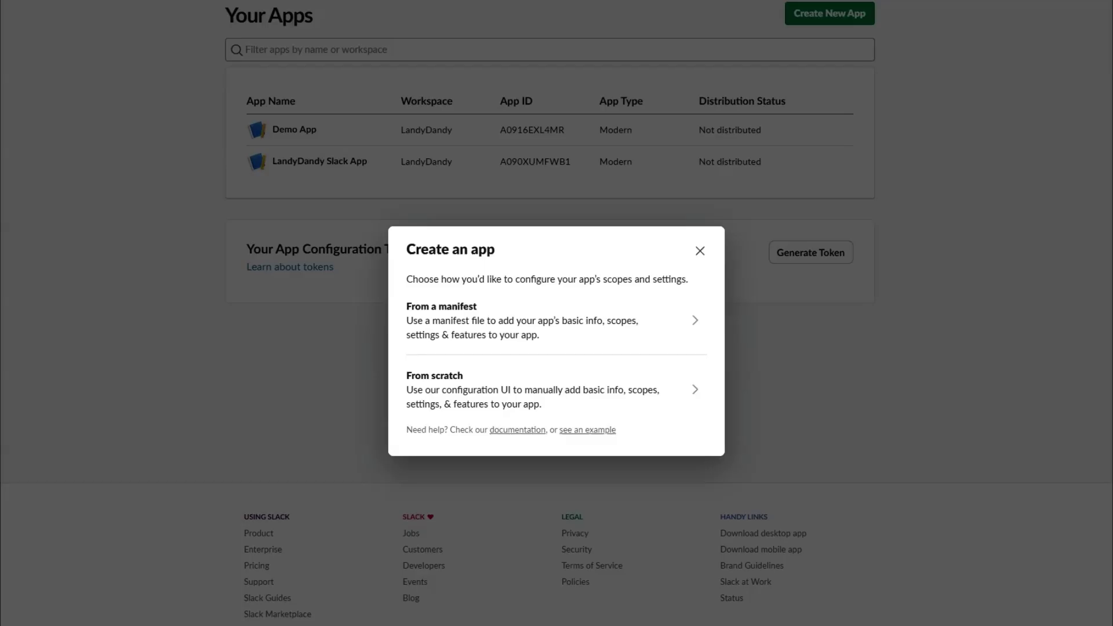
click(524, 396)
click(453, 258)
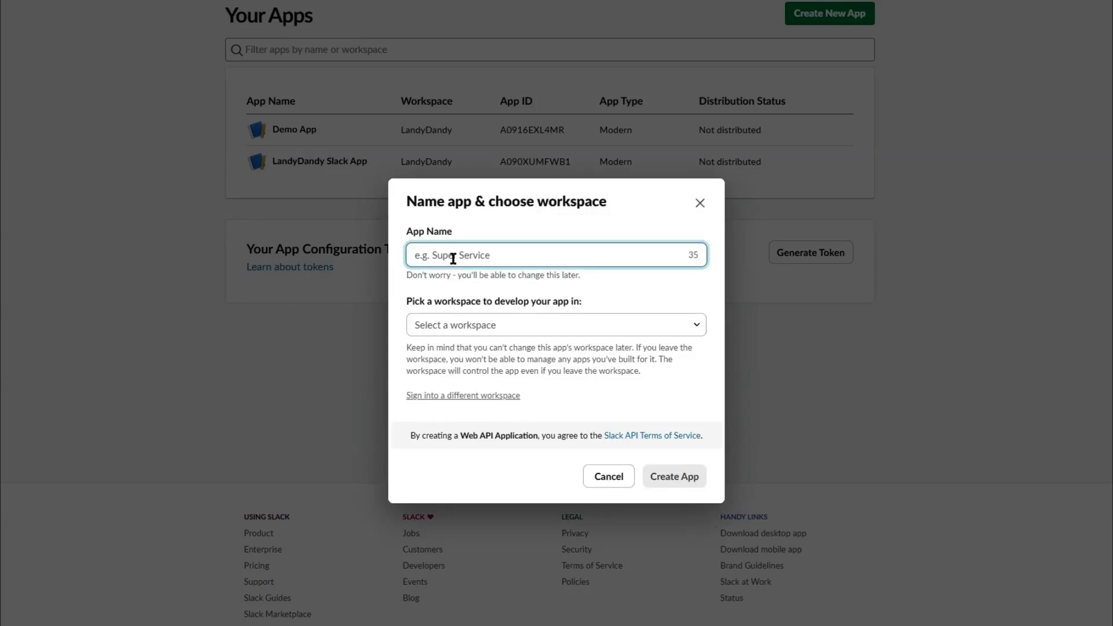
text(Swan Digital Slack App)
click(534, 324)
click(484, 368)
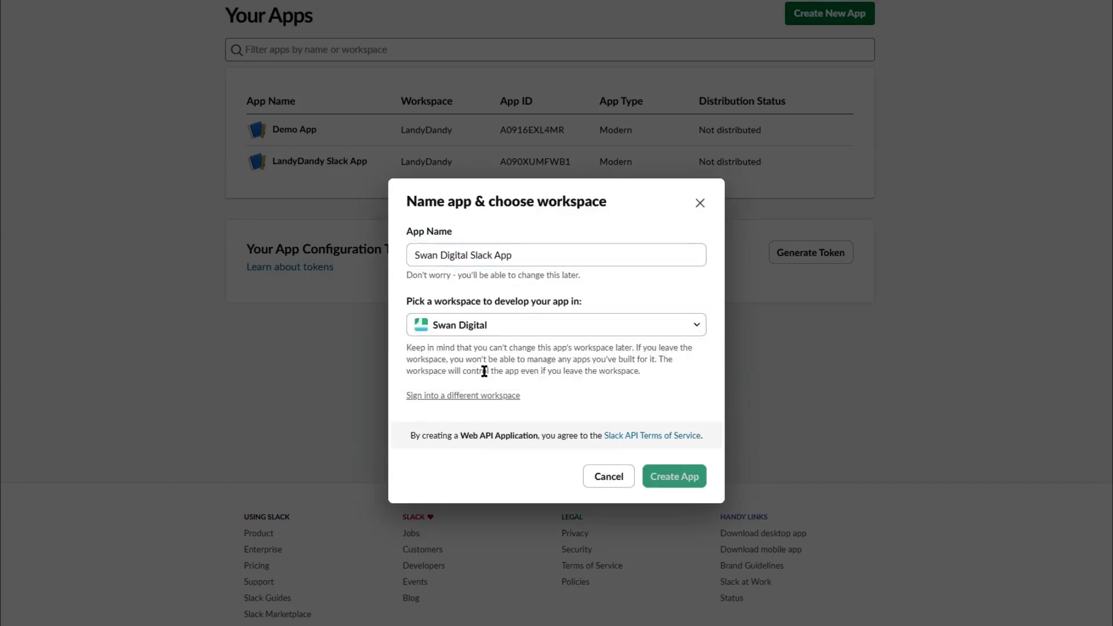
click(671, 487)
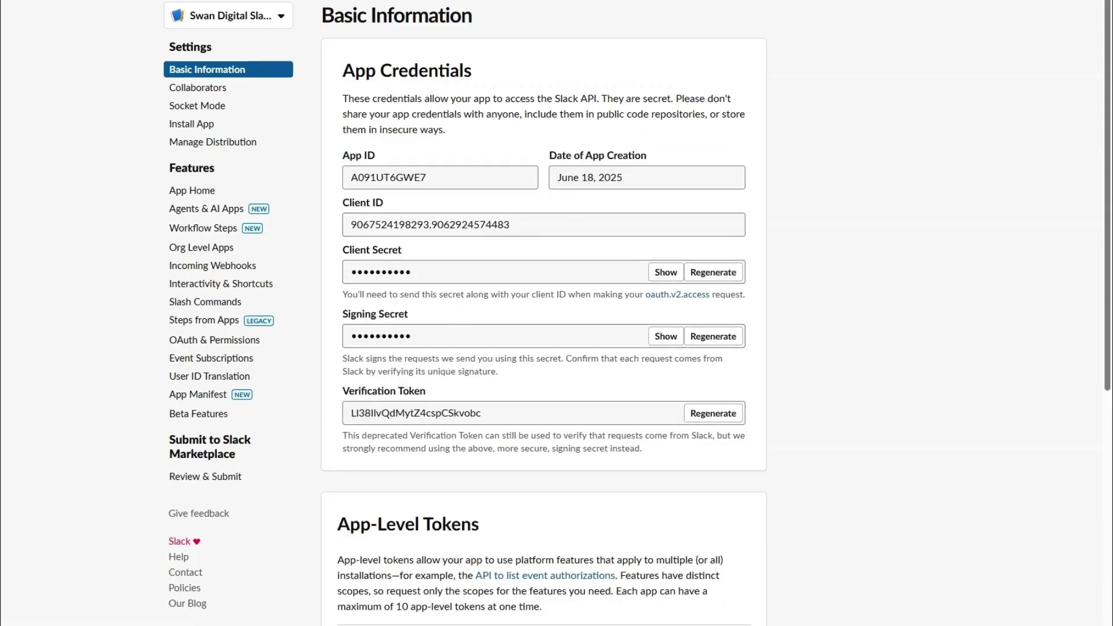
Step: Add the n8n callback URL as an OAuth & Permissions redirect URL and save the n8n credential
click(204, 345)
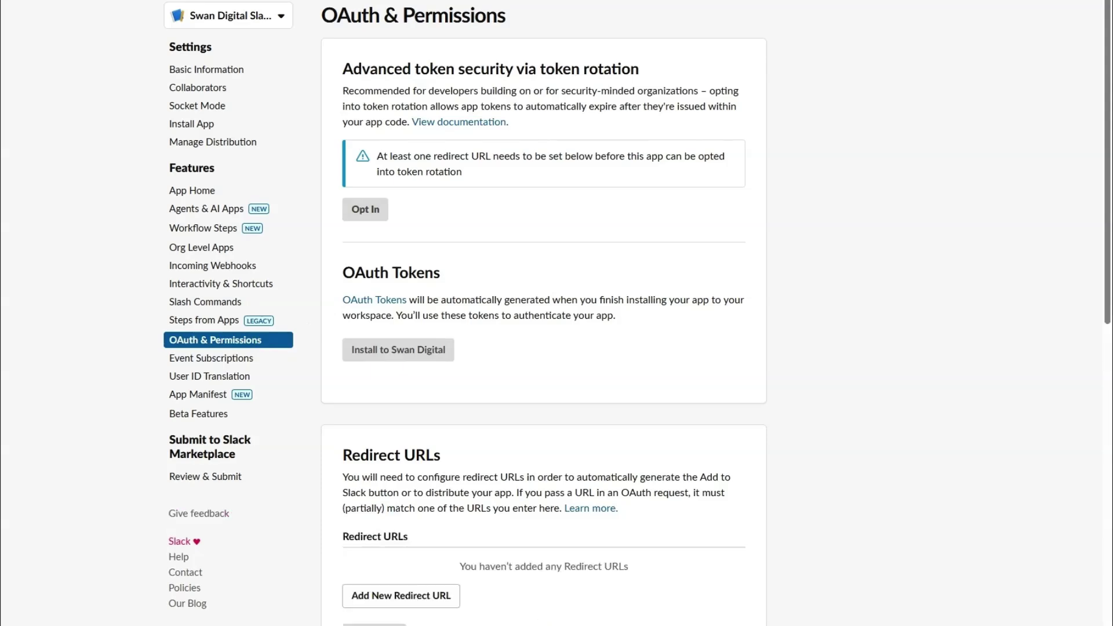
scroll(391, 308, down, 2)
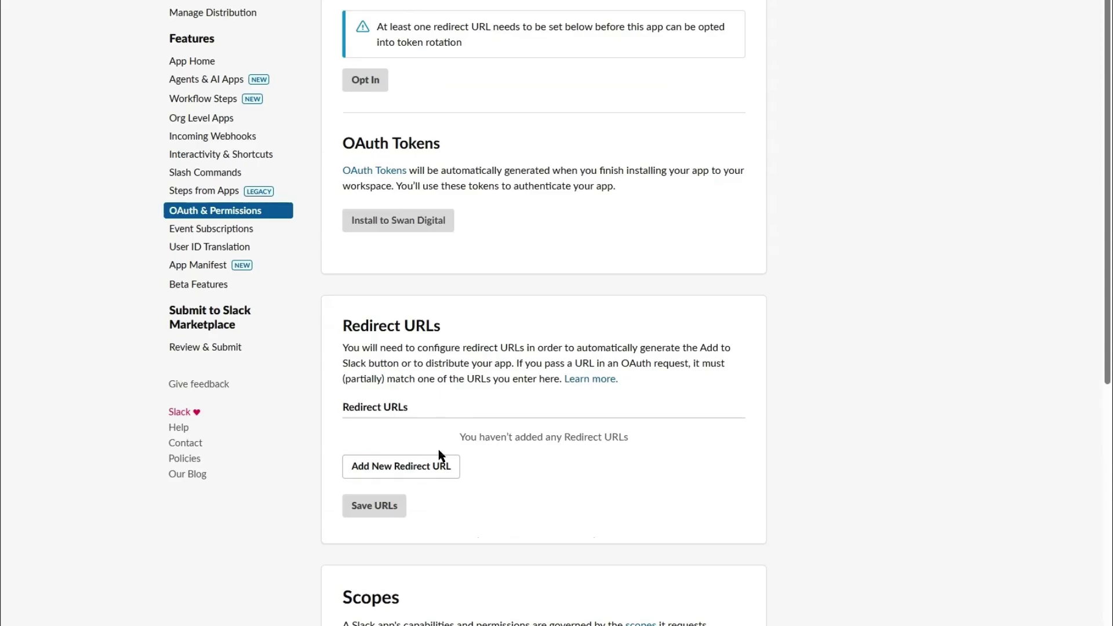
click(440, 458)
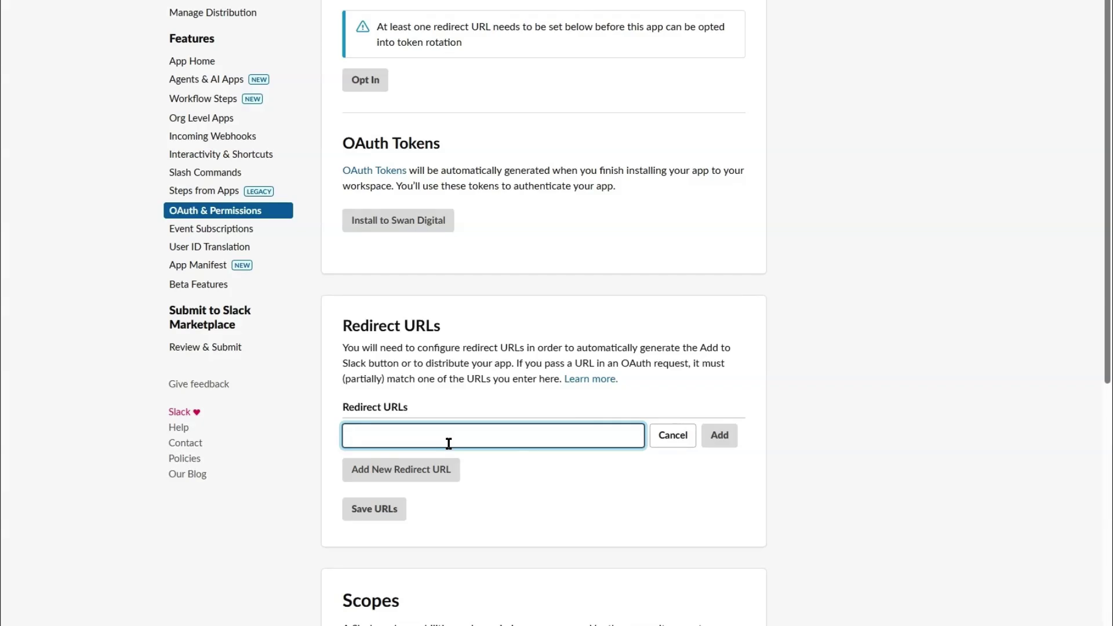
key(ctrl+v)
click(717, 436)
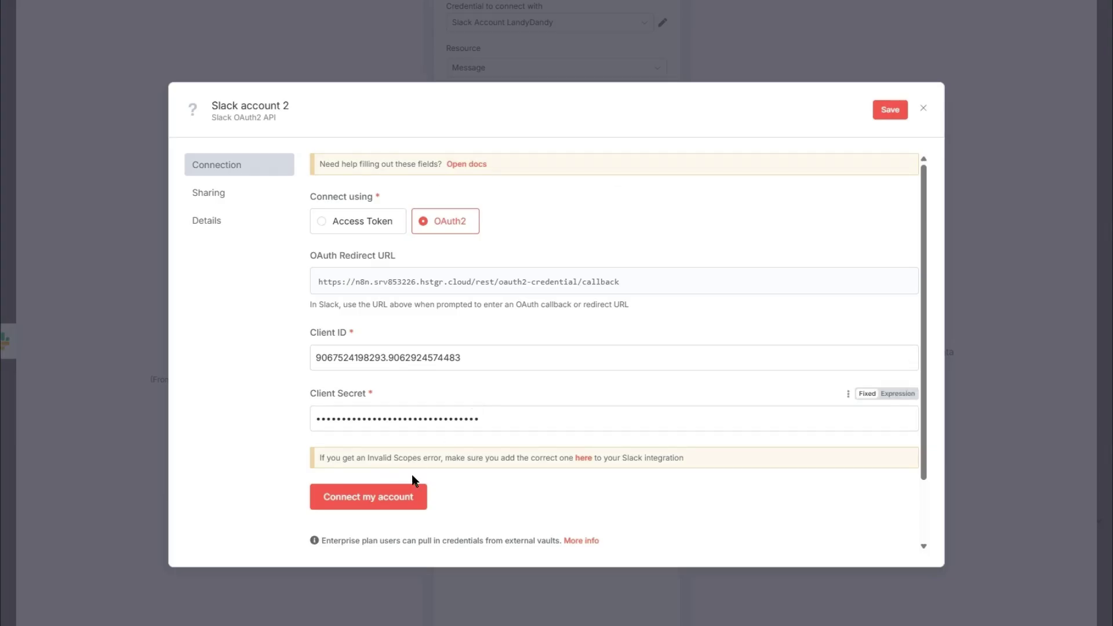
click(378, 507)
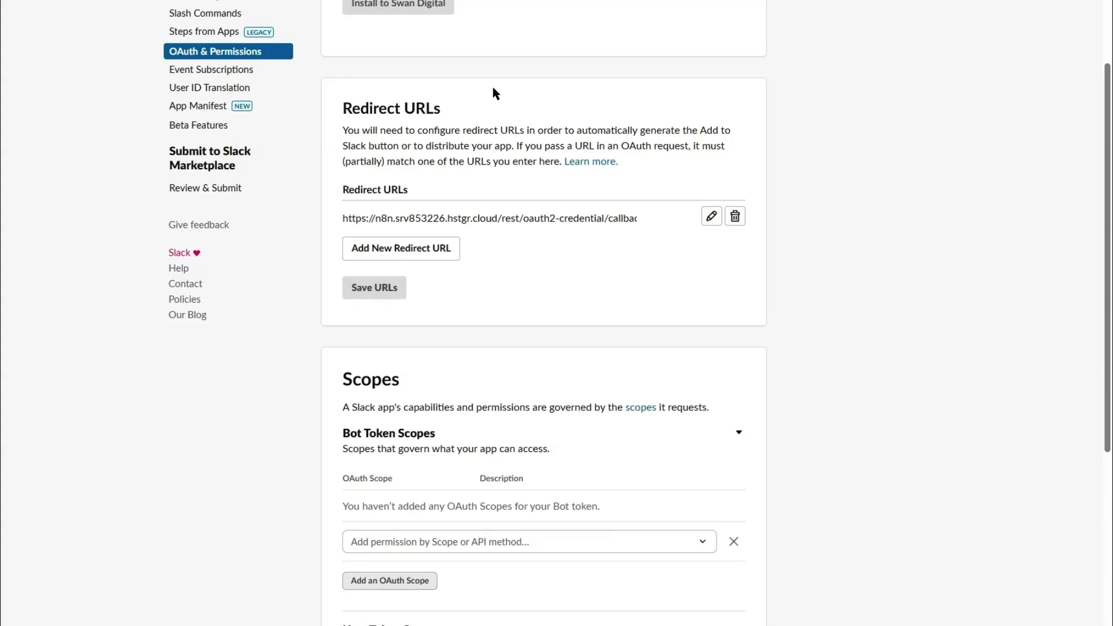
Step: Search the bot token scopes for 'write' to add the chat:write permission
scroll(452, 371, down, 2)
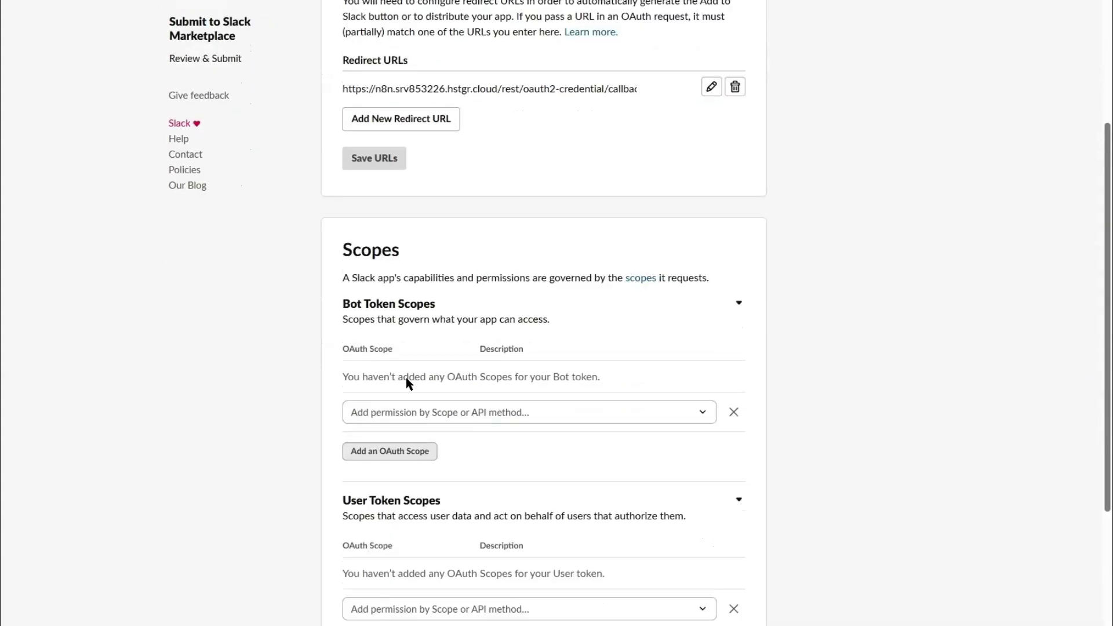
click(398, 414)
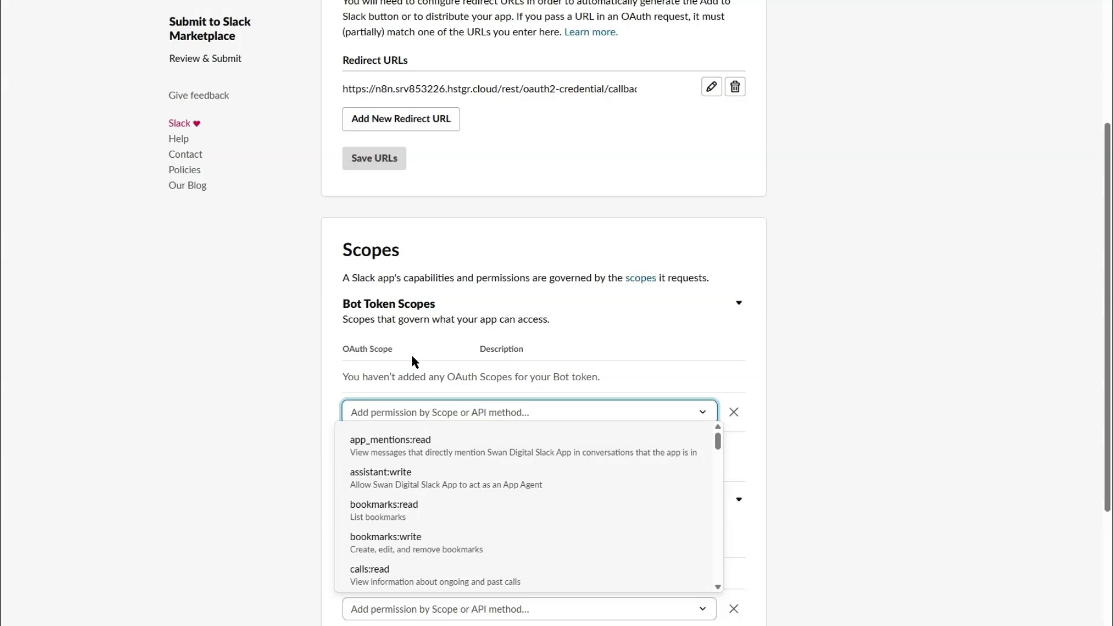
text(write)
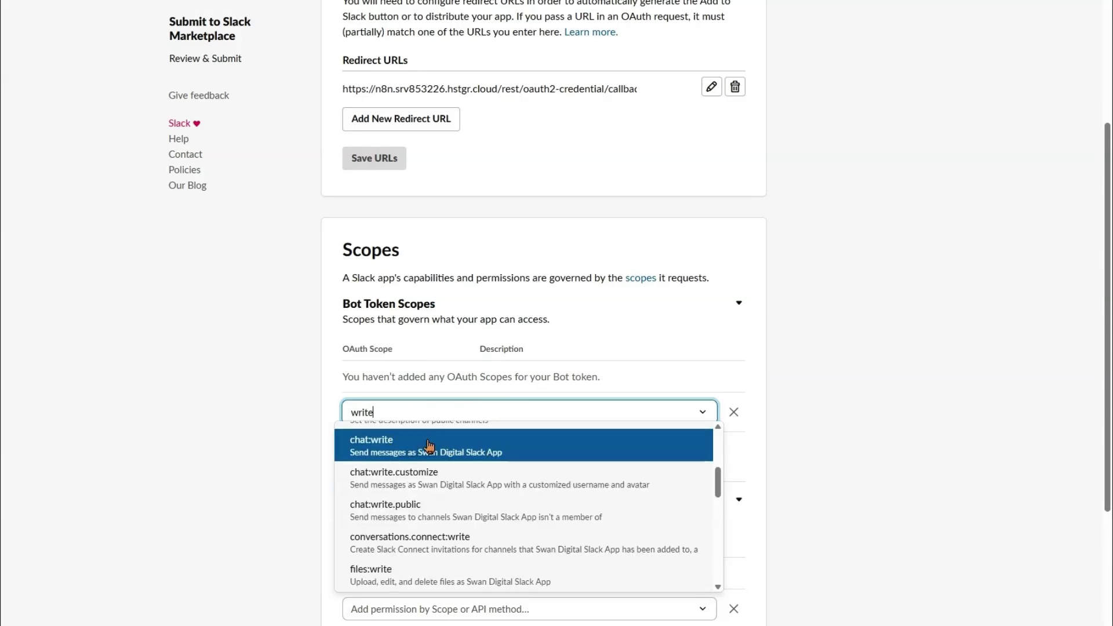
scroll(455, 504, up, 3)
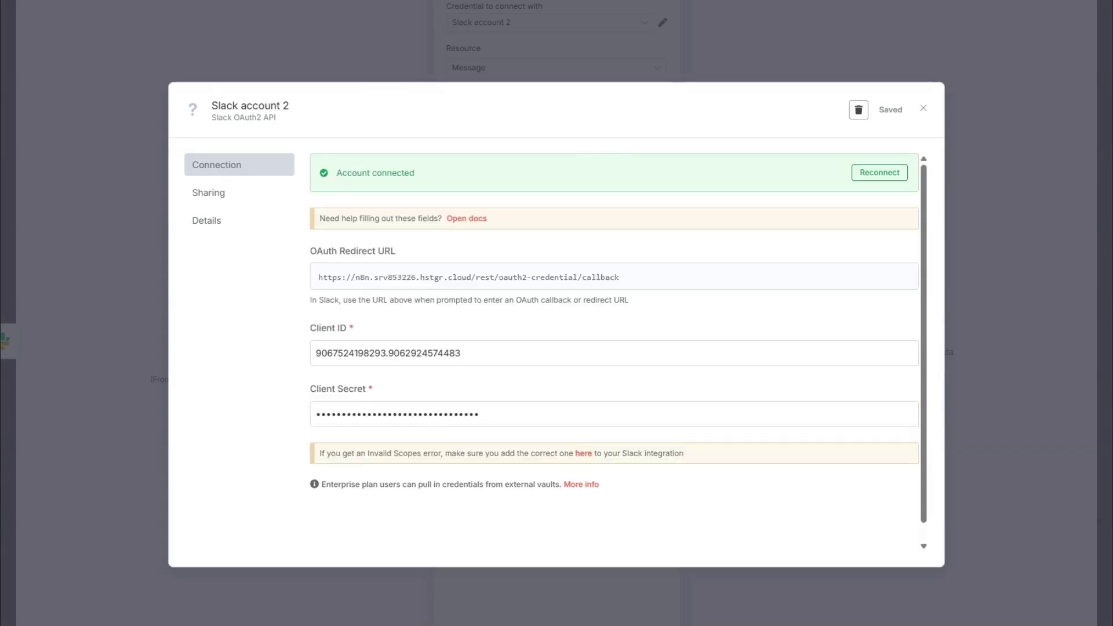
Step: Rename the Slack account 2 credential to 'Slack Account Swan Digital' and save it
key(Escape)
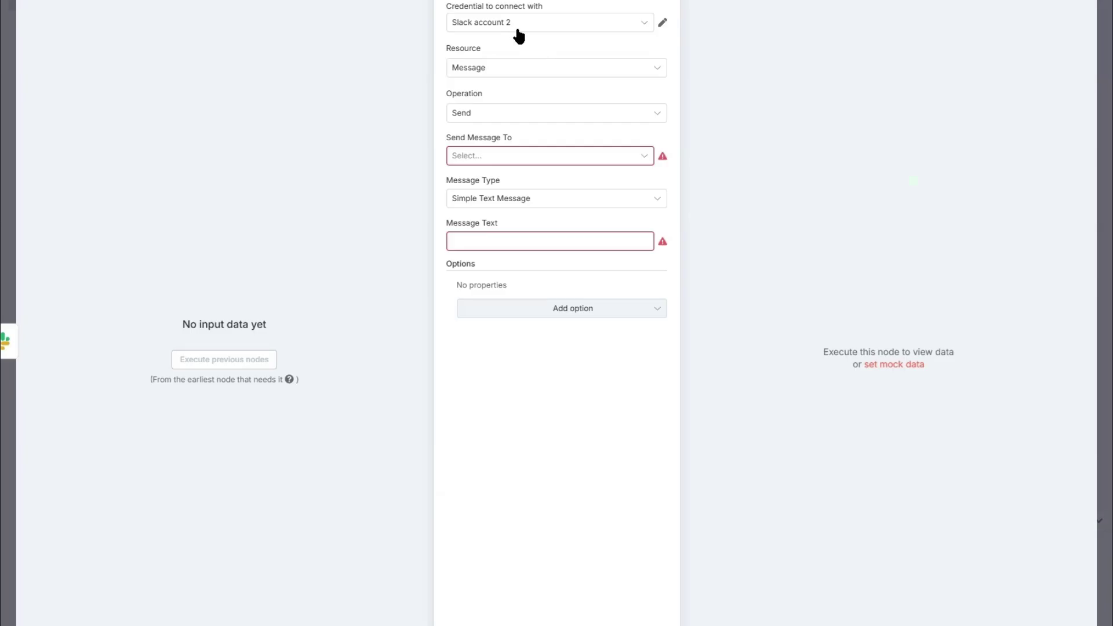
click(520, 26)
click(662, 23)
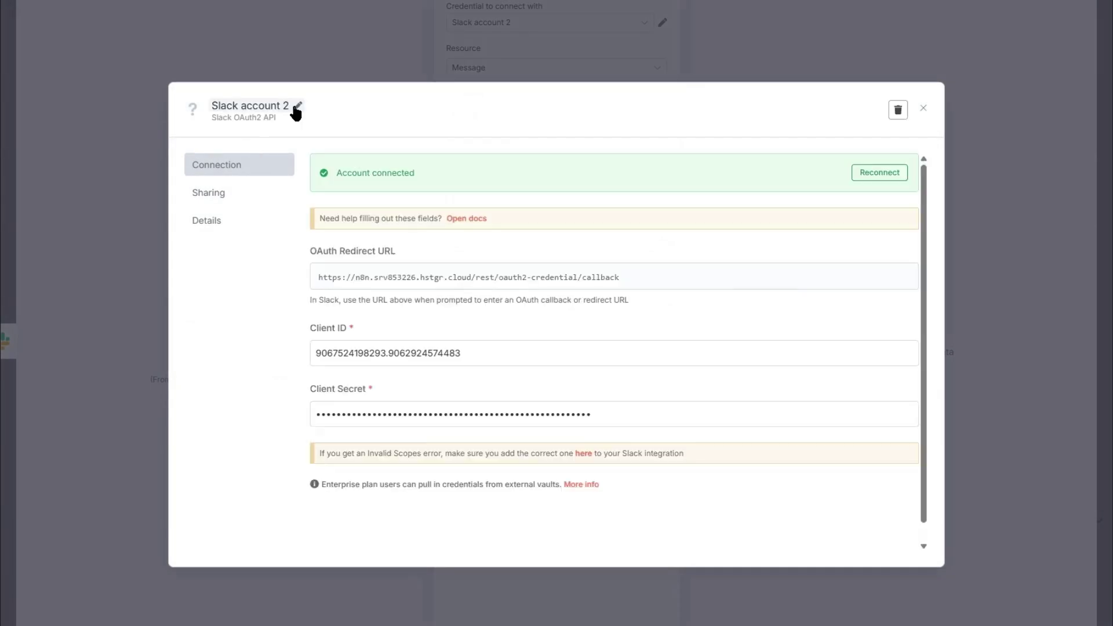
click(275, 109)
key(ctrl+a)
key(ctrl+v)
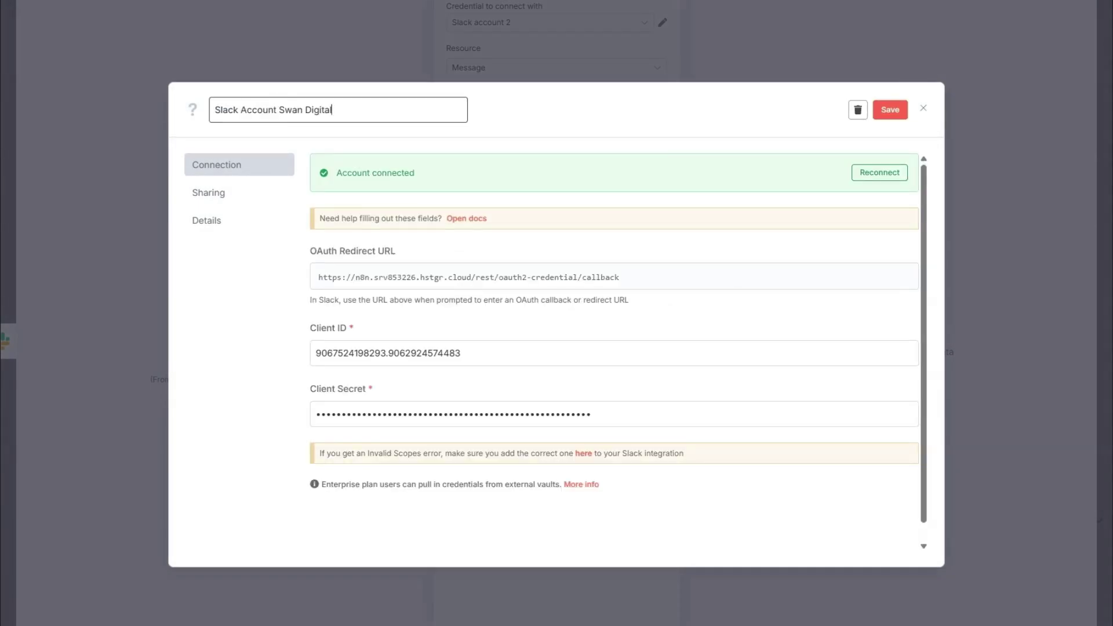
click(891, 110)
key(Escape)
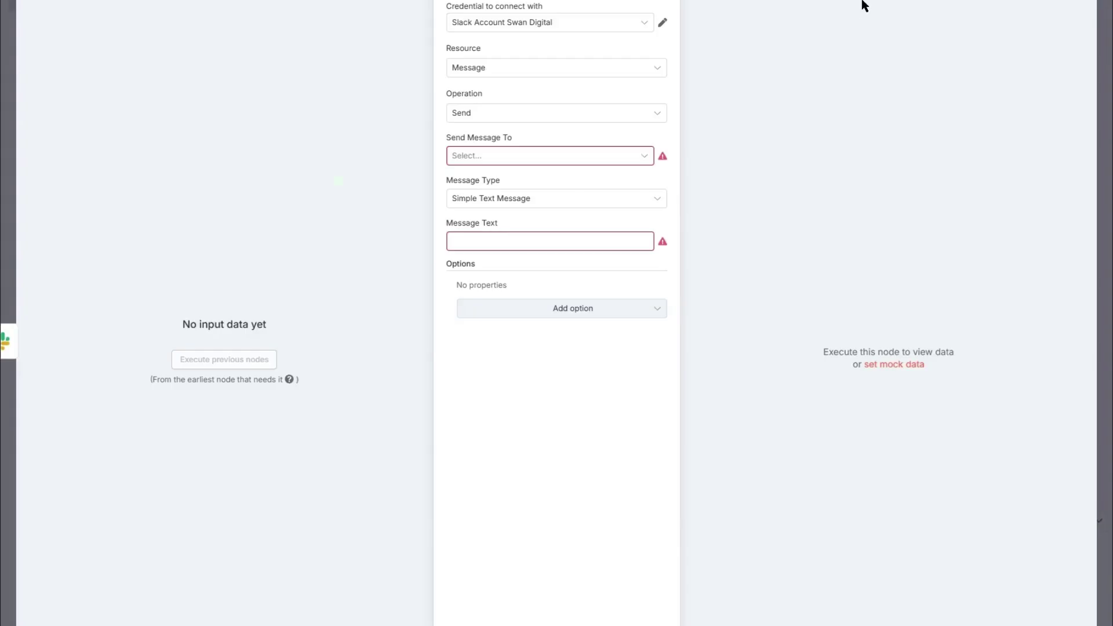
Step: Set the Slack node to send 'Test' to the all-swan-digital channel
click(530, 156)
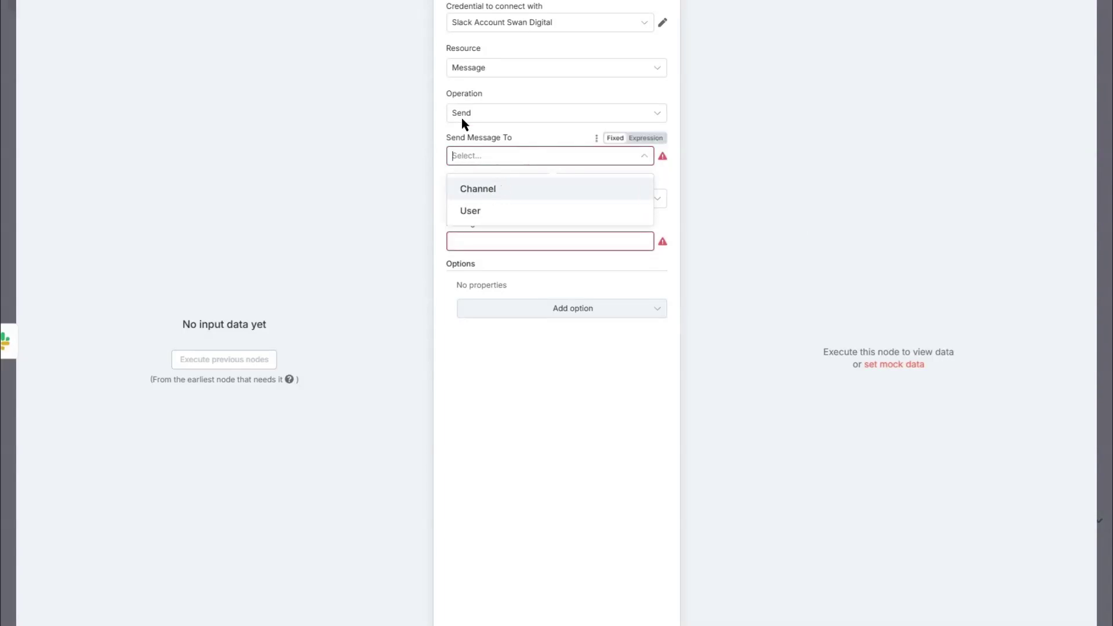
click(499, 192)
click(541, 198)
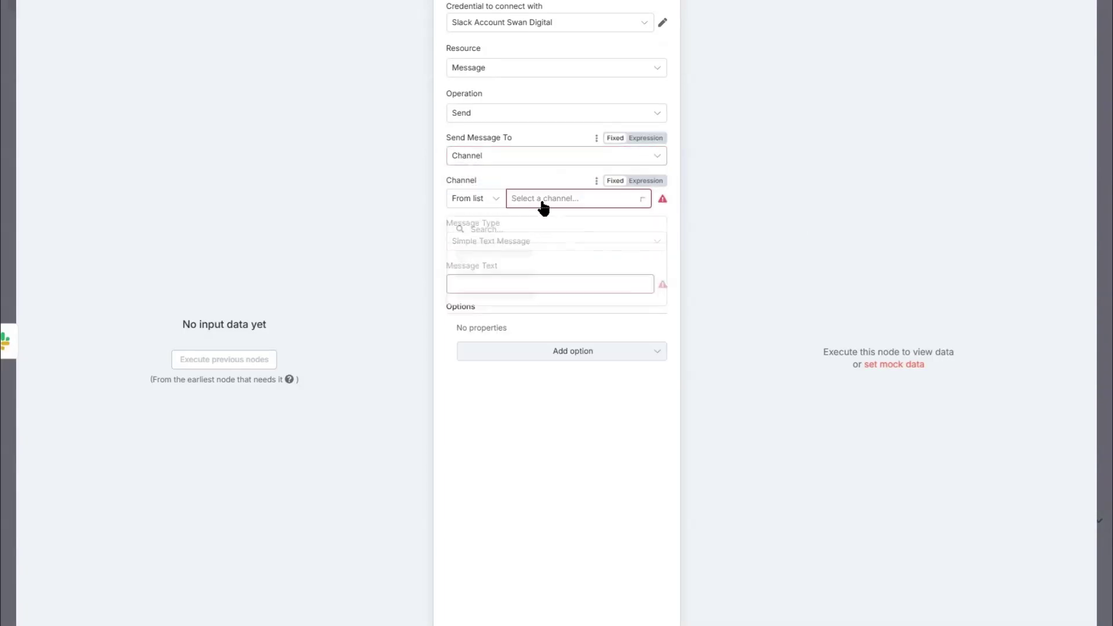
text(Test)
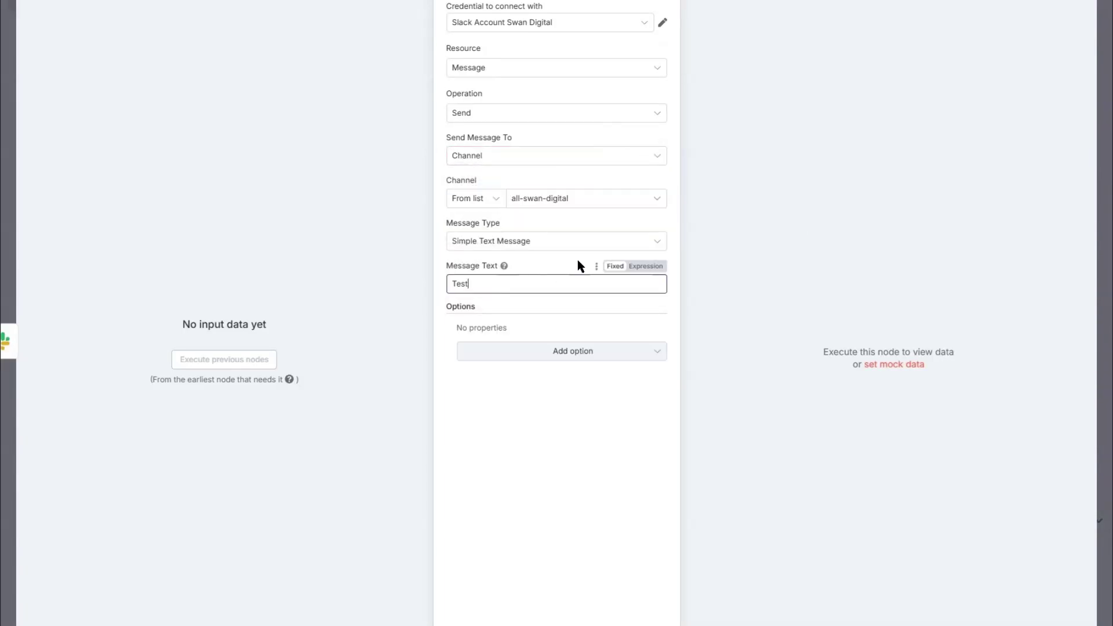
click(578, 266)
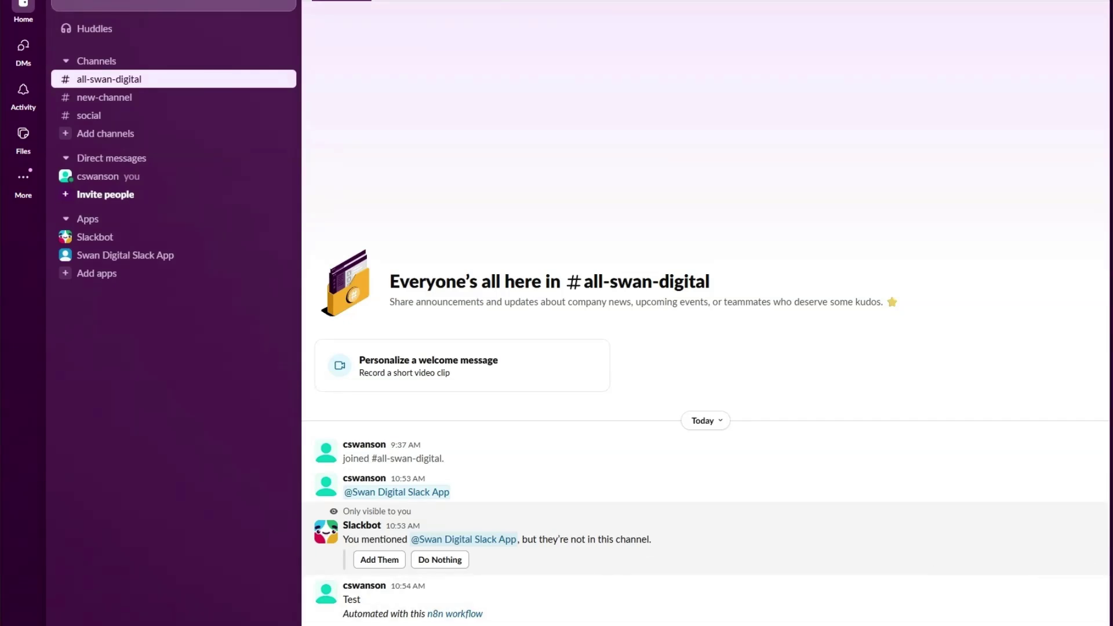
text(@s)
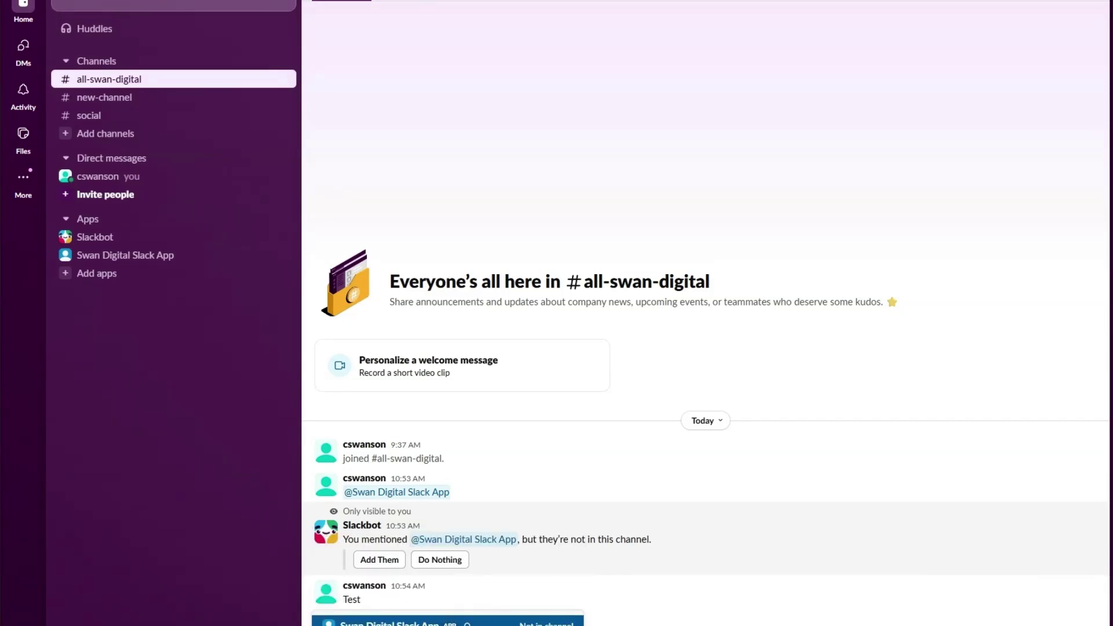
key(Return)
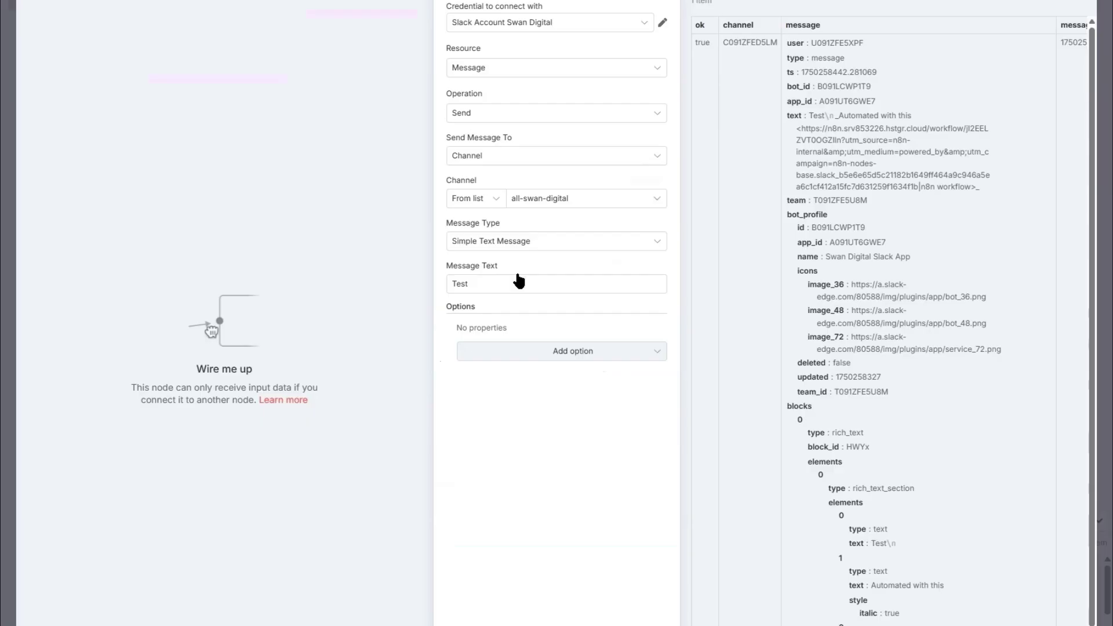
click(530, 1)
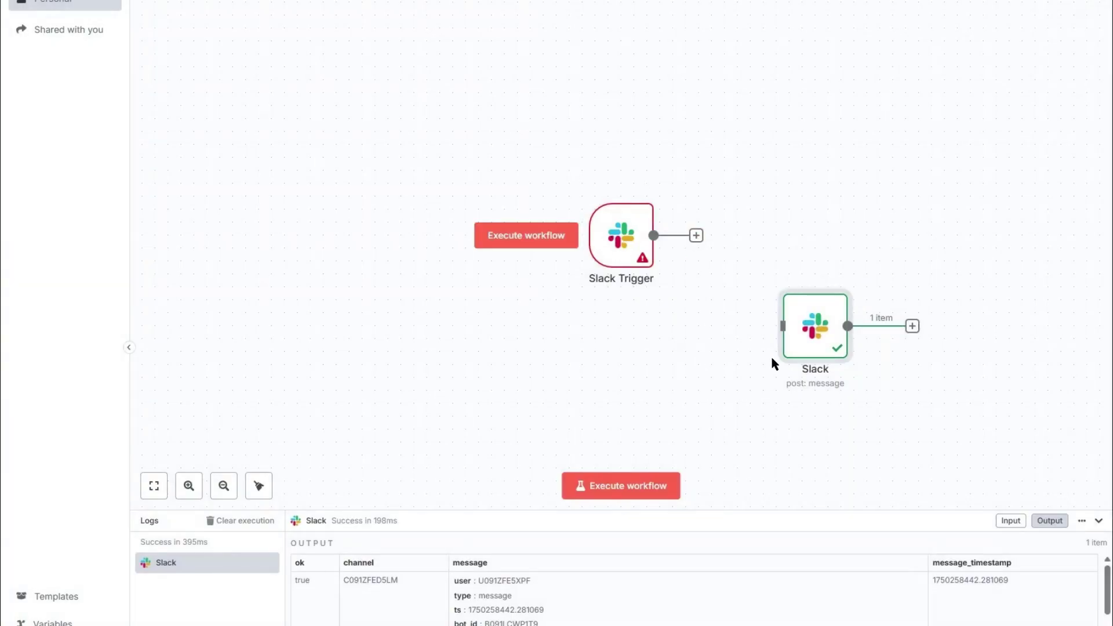
double_click(810, 323)
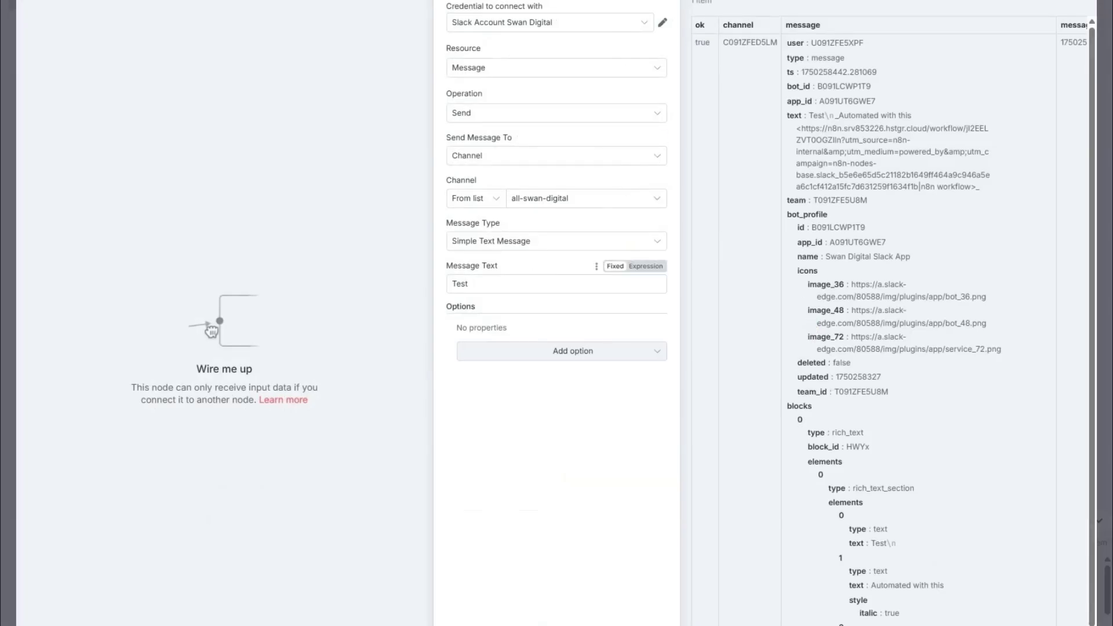
click(637, 2)
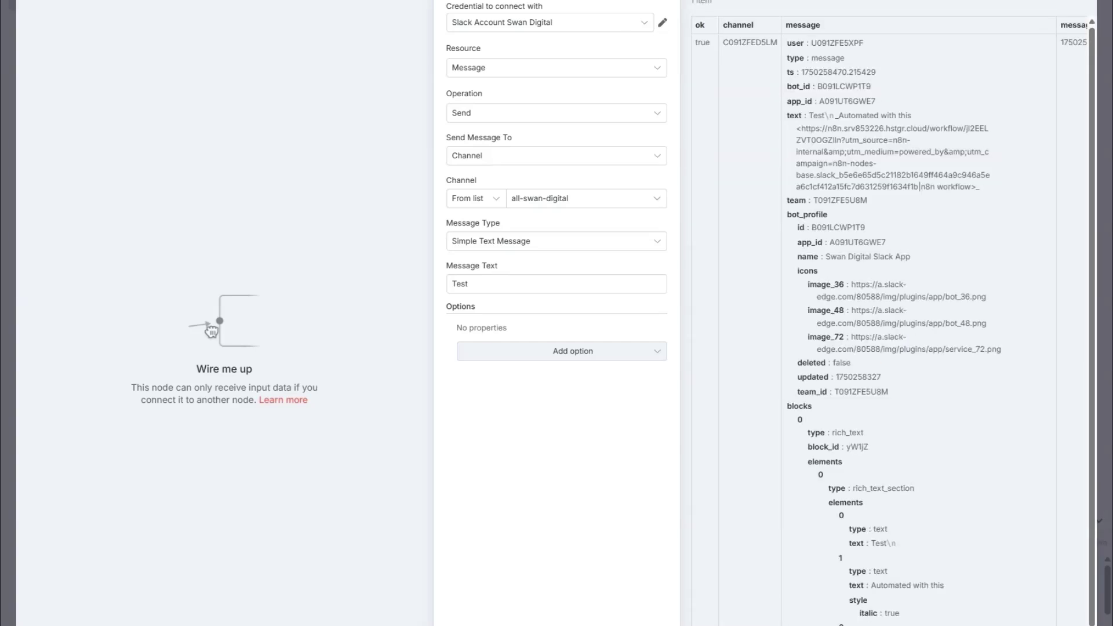
click(371, 1)
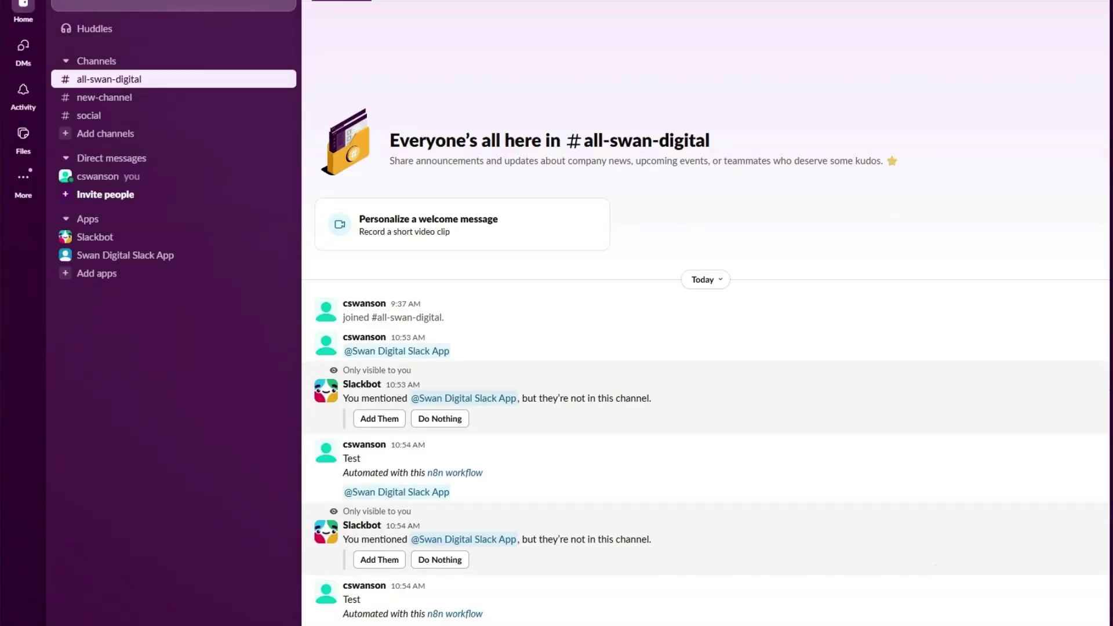
Step: Back on the n8n canvas, drag the Slack Trigger node level with the Slack node
click(232, 2)
click(734, 1)
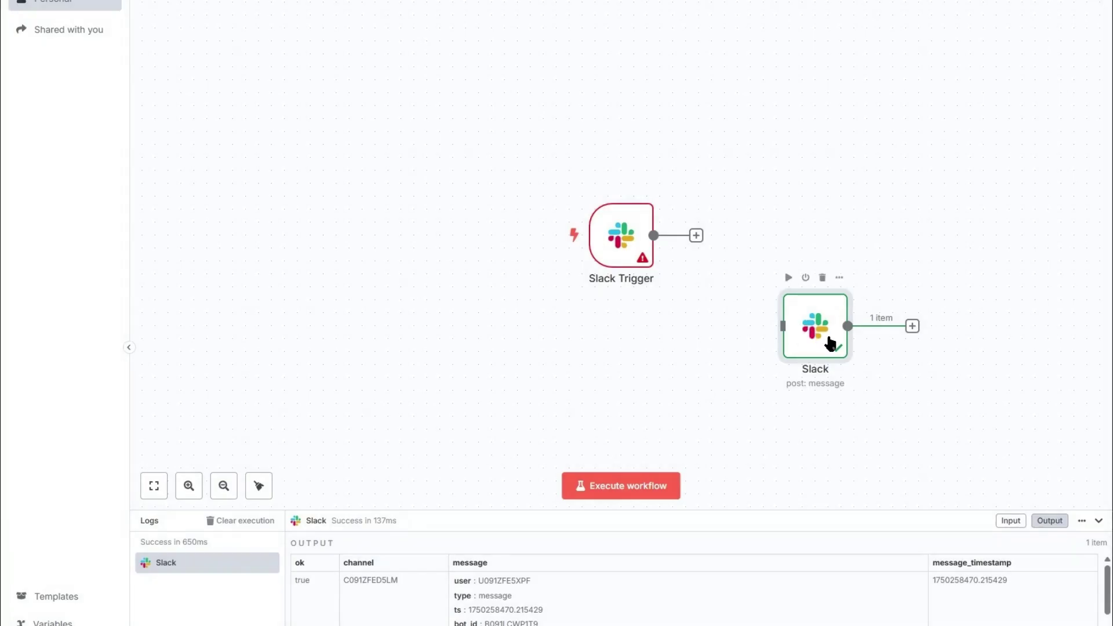
drag(609, 235, 570, 313)
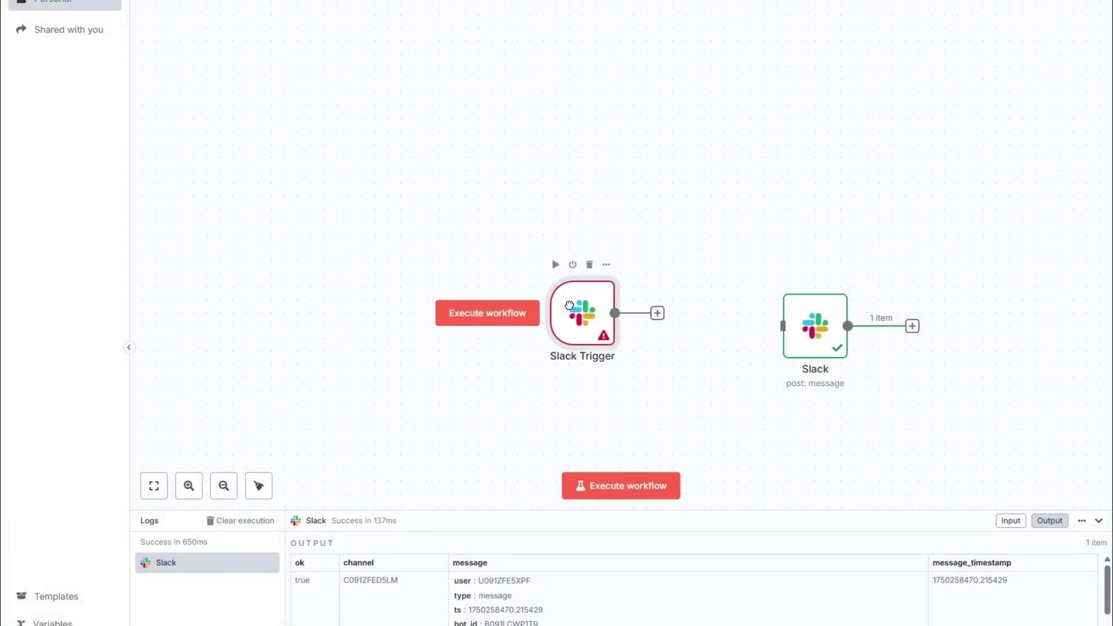
Step: Open the Slack Trigger's settings and browse its credential options, discarding a new credential form
double_click(589, 324)
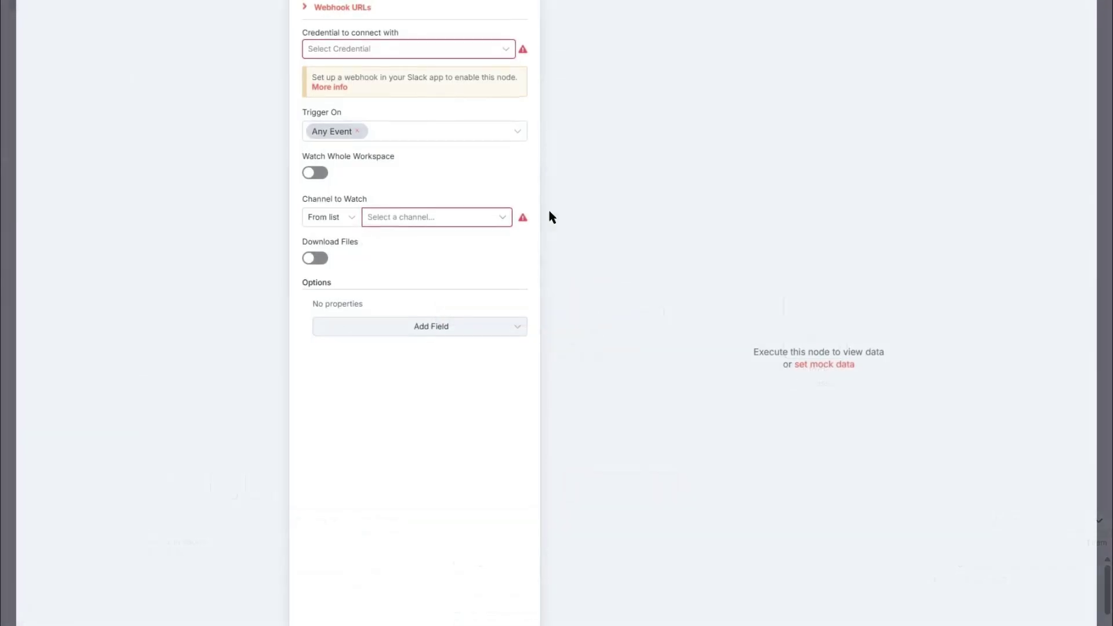
click(421, 56)
click(473, 29)
click(423, 49)
click(399, 83)
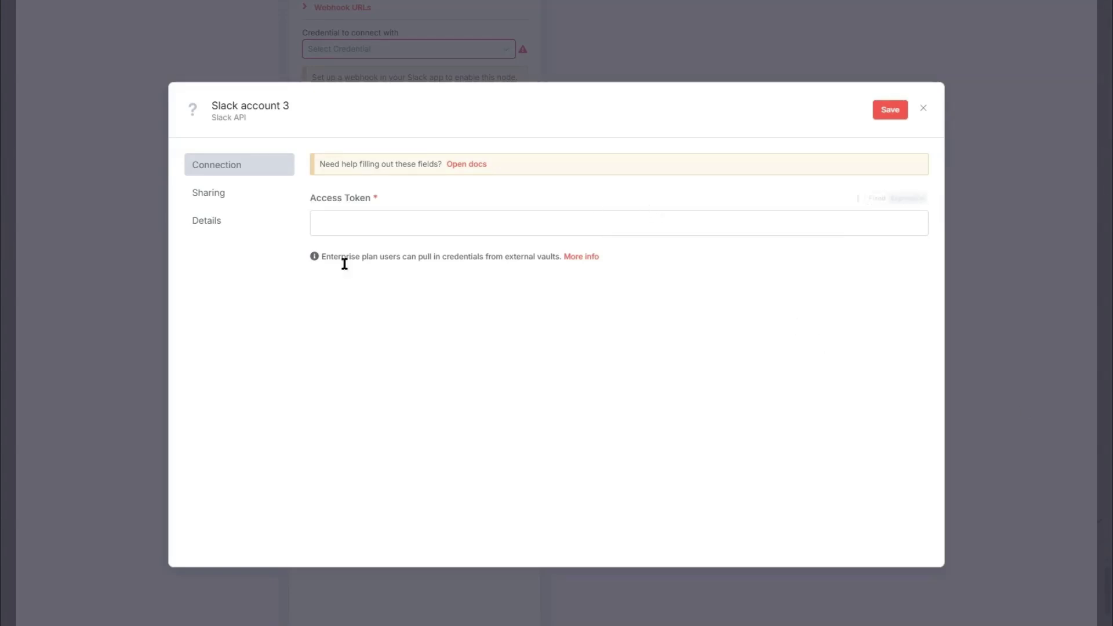
click(922, 108)
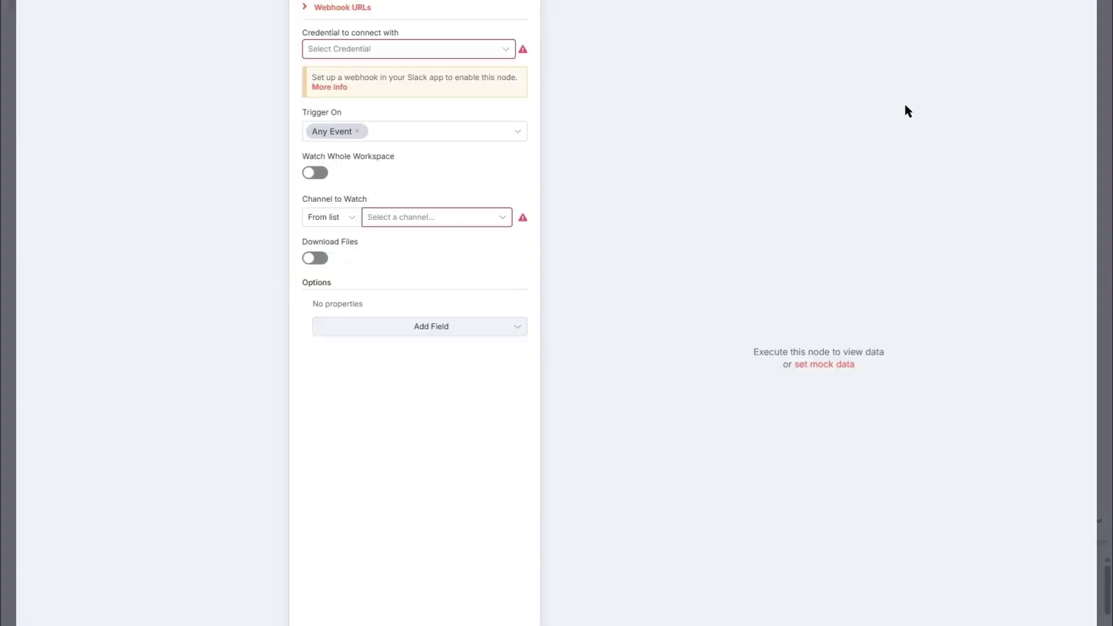
Step: Copy the Slack Trigger's production webhook URL
click(318, 8)
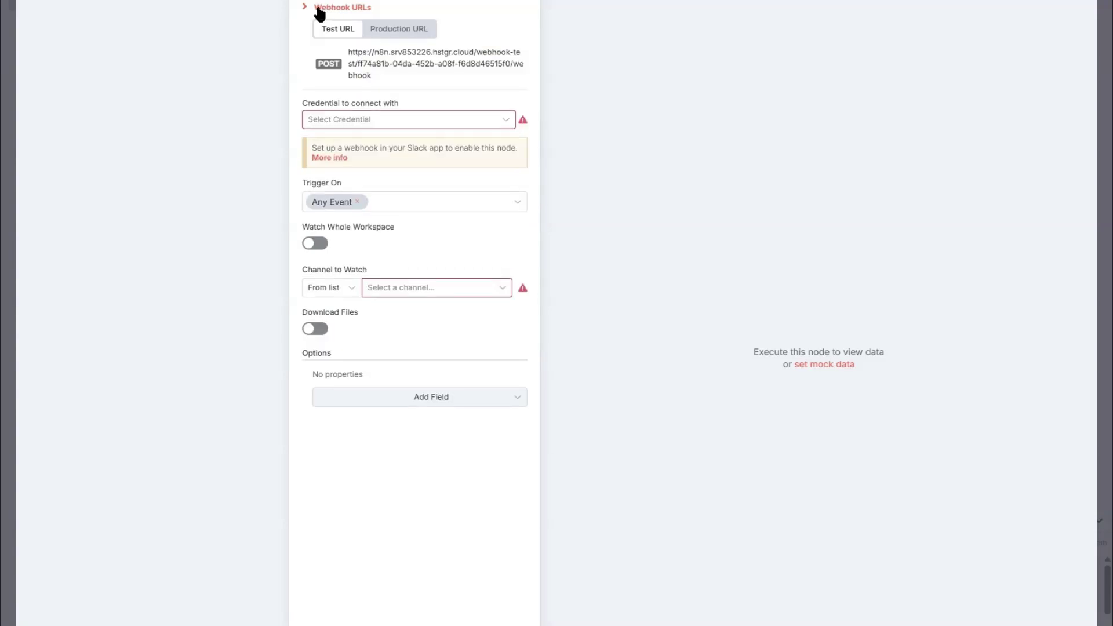
click(385, 30)
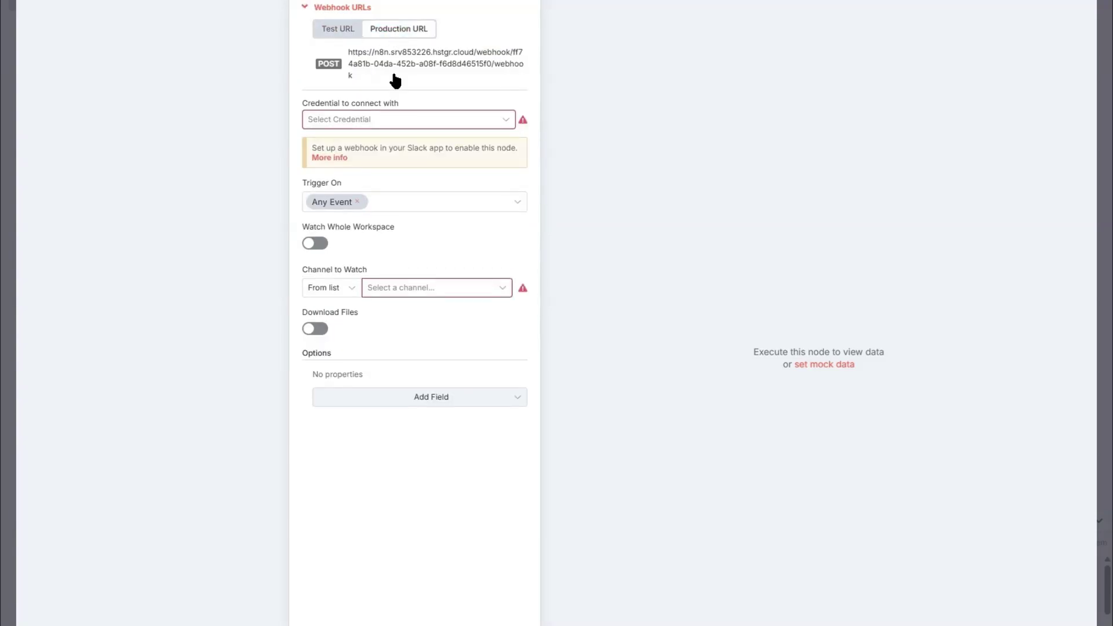
click(350, 62)
key(ctrl+c)
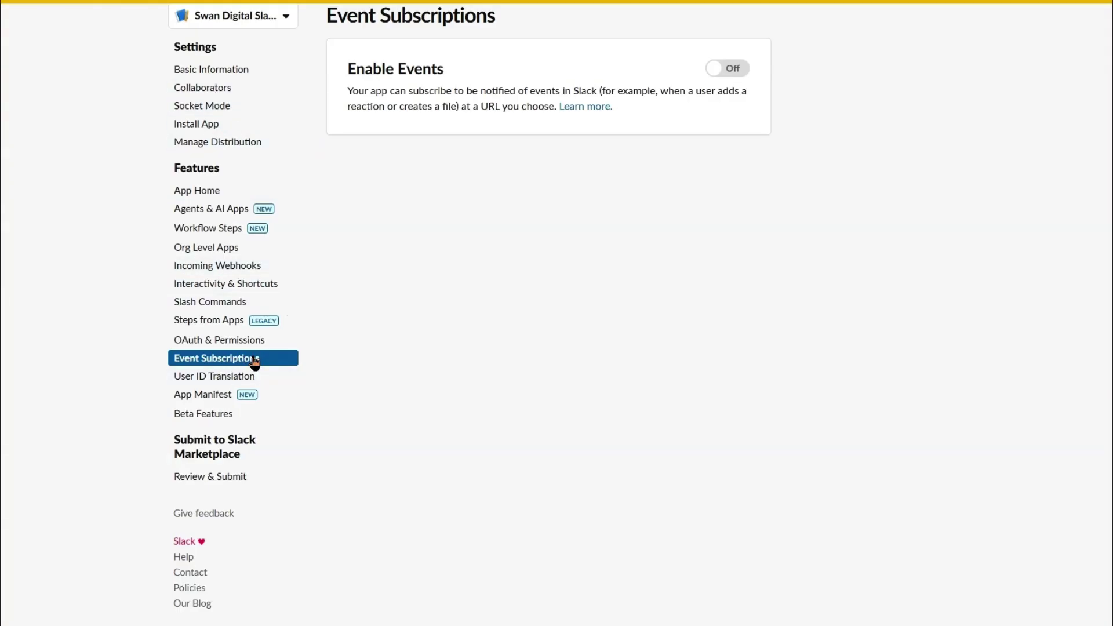
Step: Enable events and paste n8n's production webhook as the Request URL, which fails verification
click(733, 69)
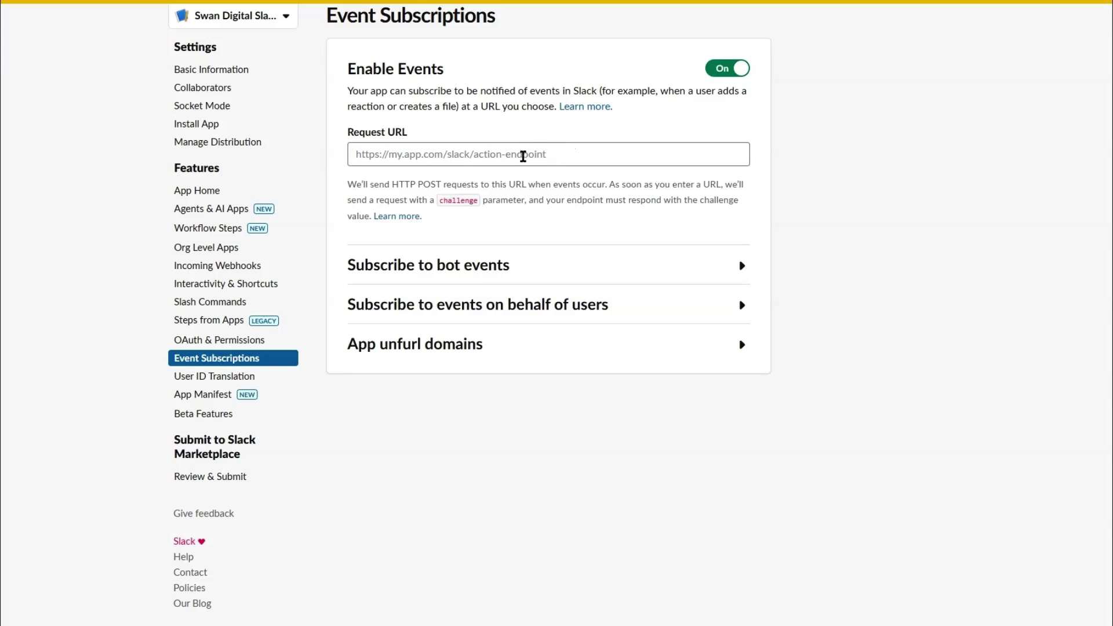
click(517, 156)
key(ctrl+v)
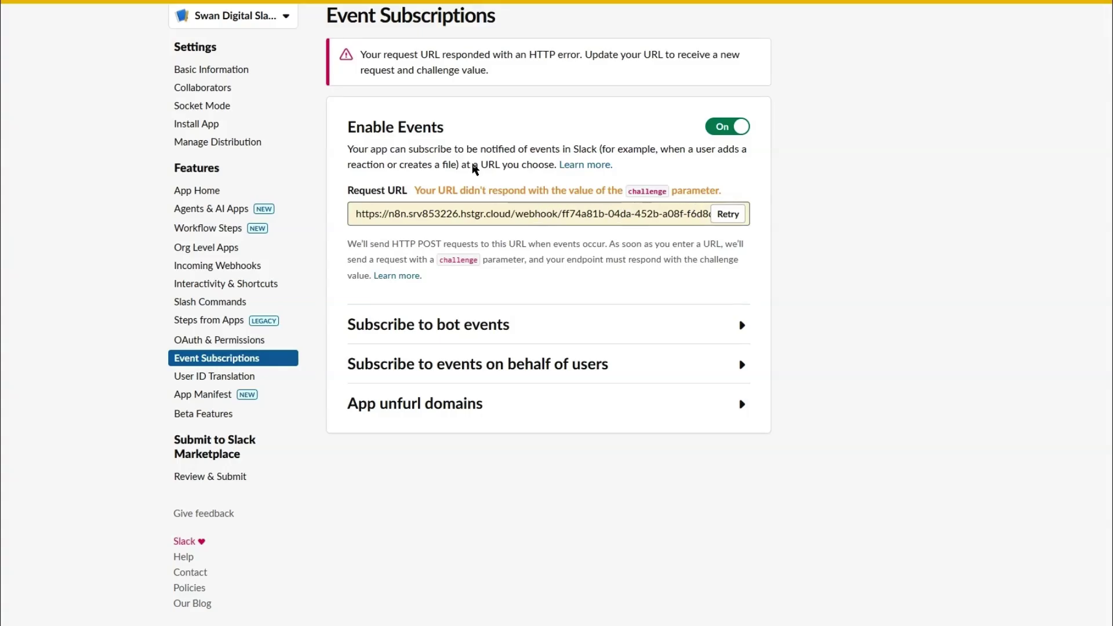
click(359, 1)
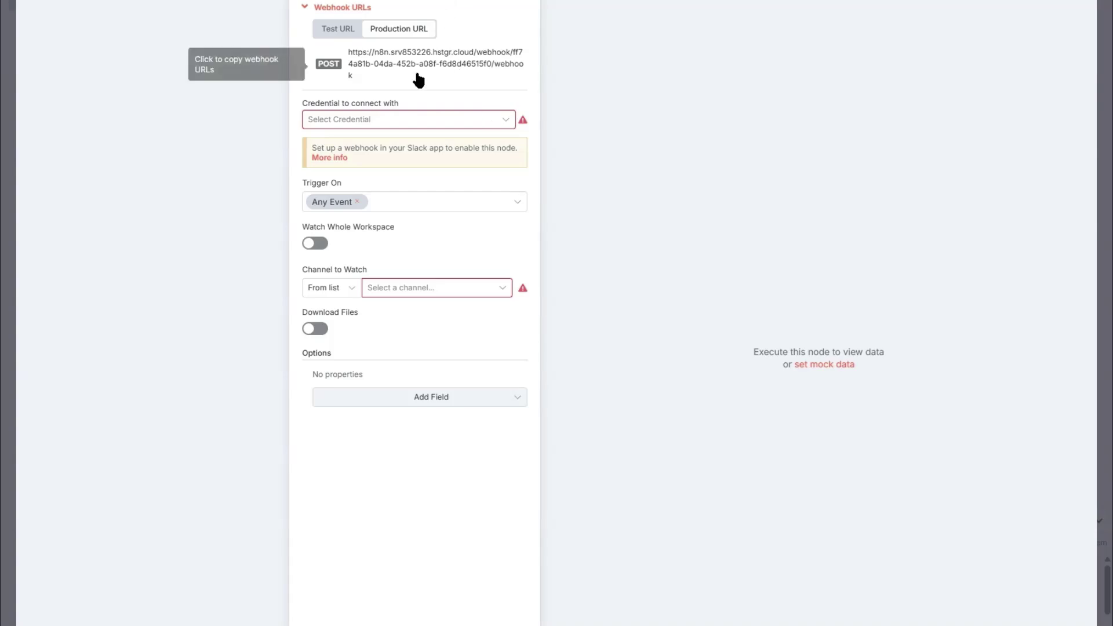
Step: Give the Slack Trigger a new Slack account 3 credential and watch the all-swan-digital channel
click(334, 35)
click(377, 36)
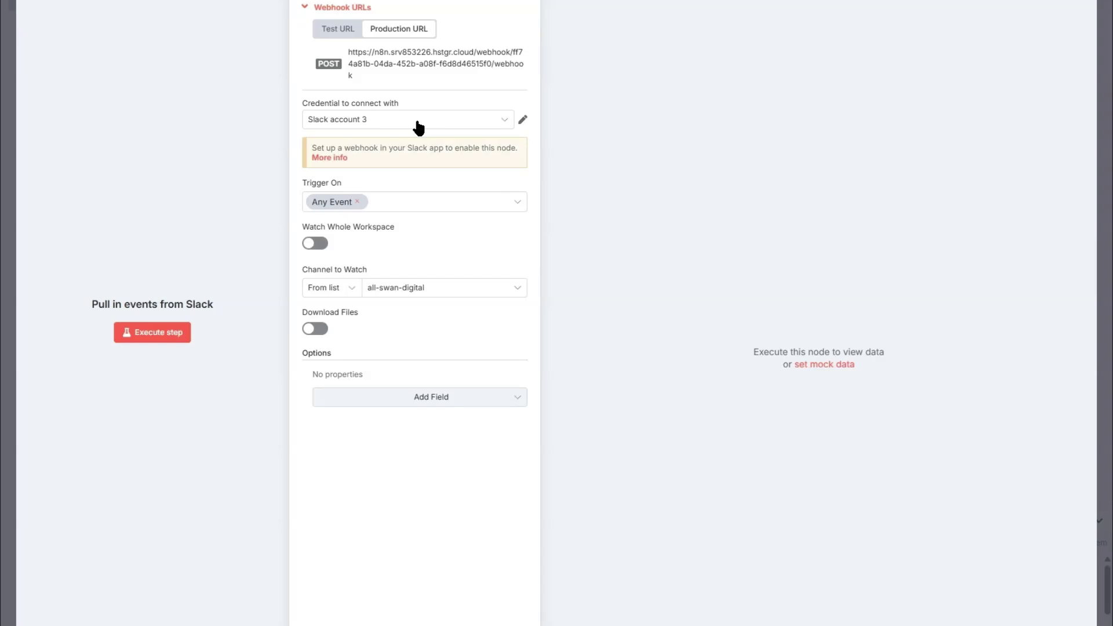
click(412, 118)
click(383, 185)
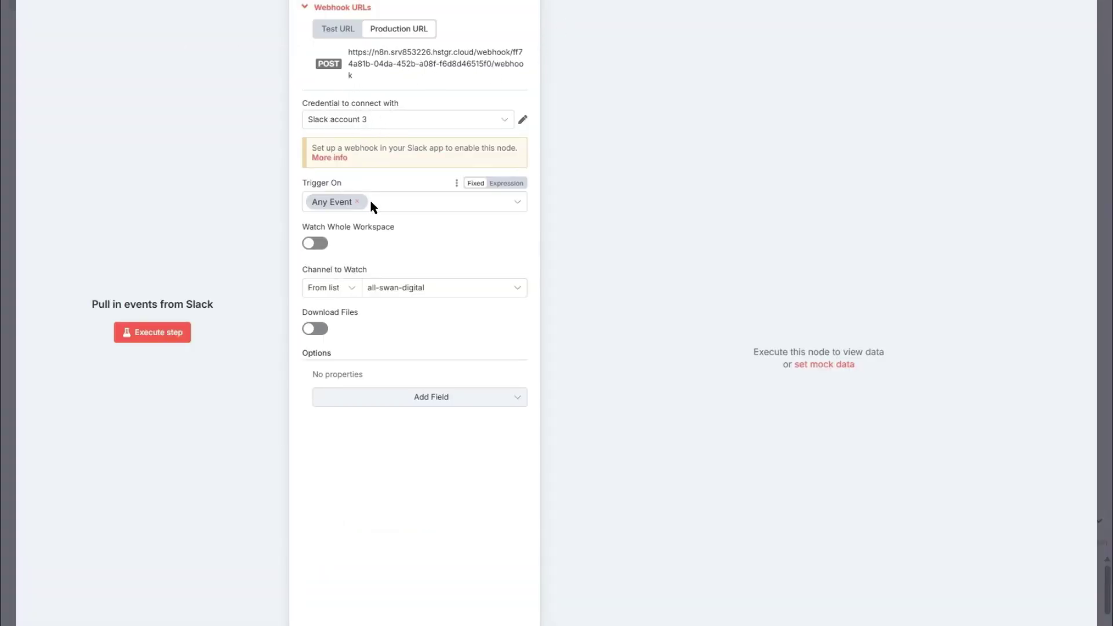
click(385, 289)
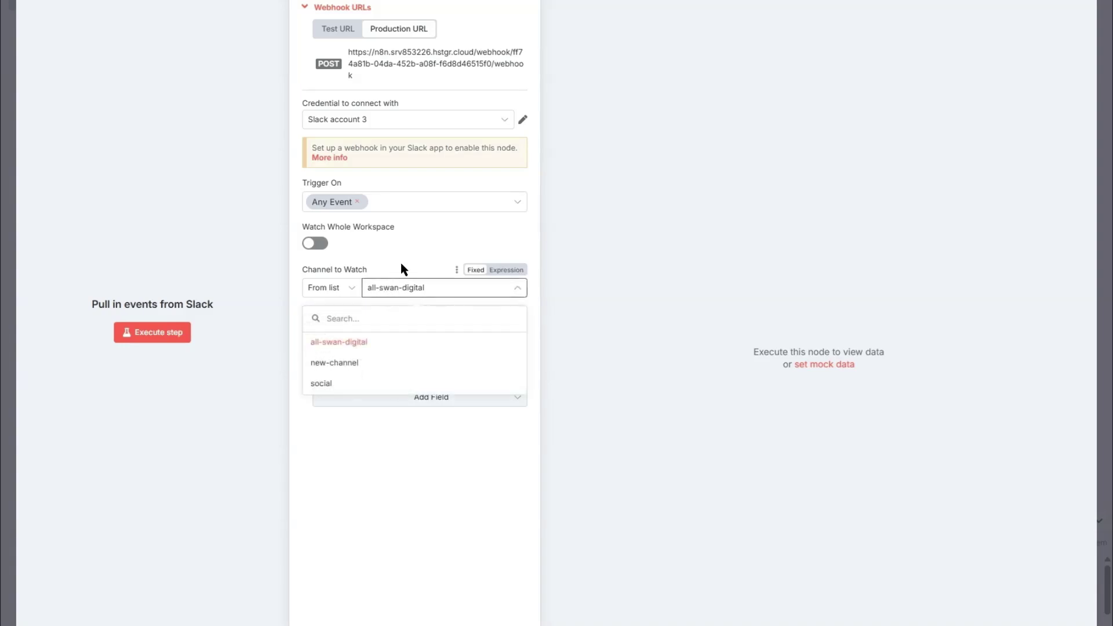
click(331, 340)
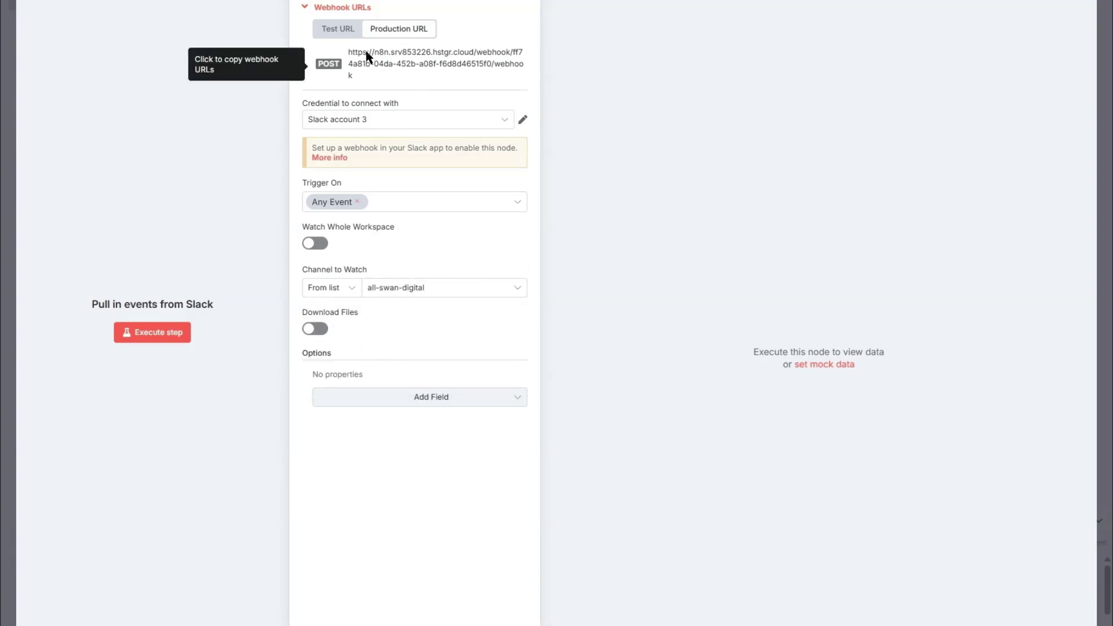
Step: Enable Slack event subscriptions, paste the n8n production webhook as Request URL, and retry verification
click(365, 75)
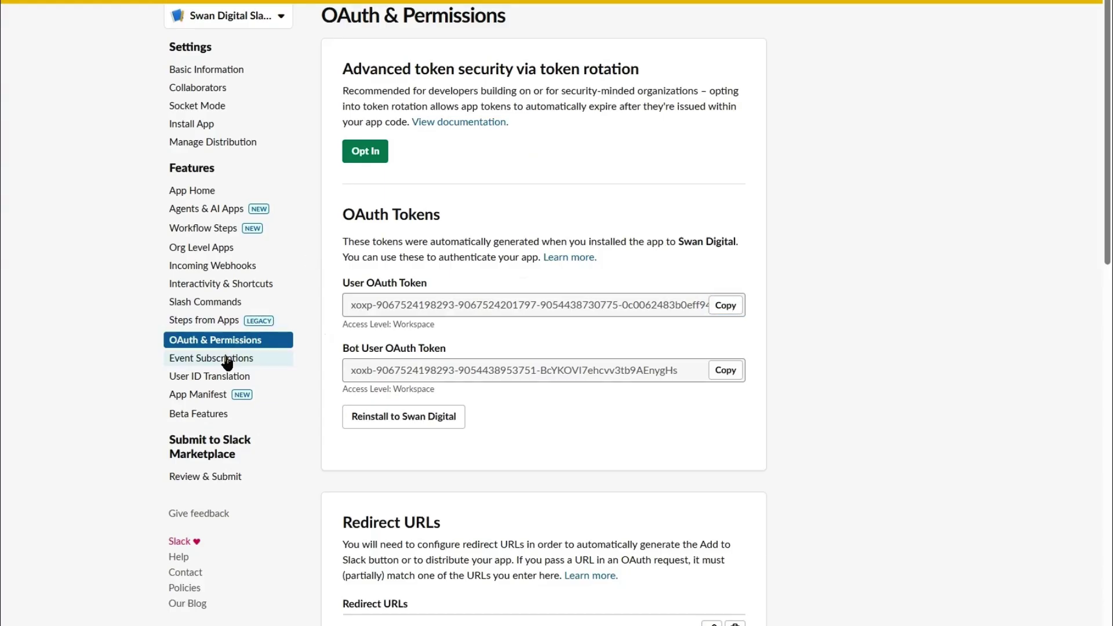
click(227, 359)
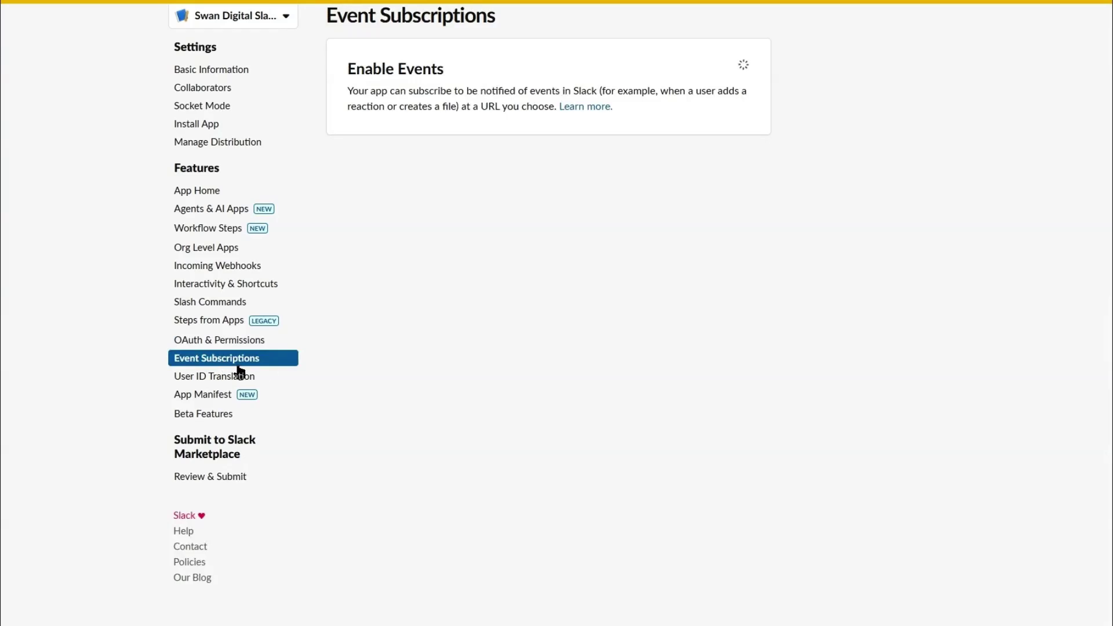
click(729, 74)
click(616, 152)
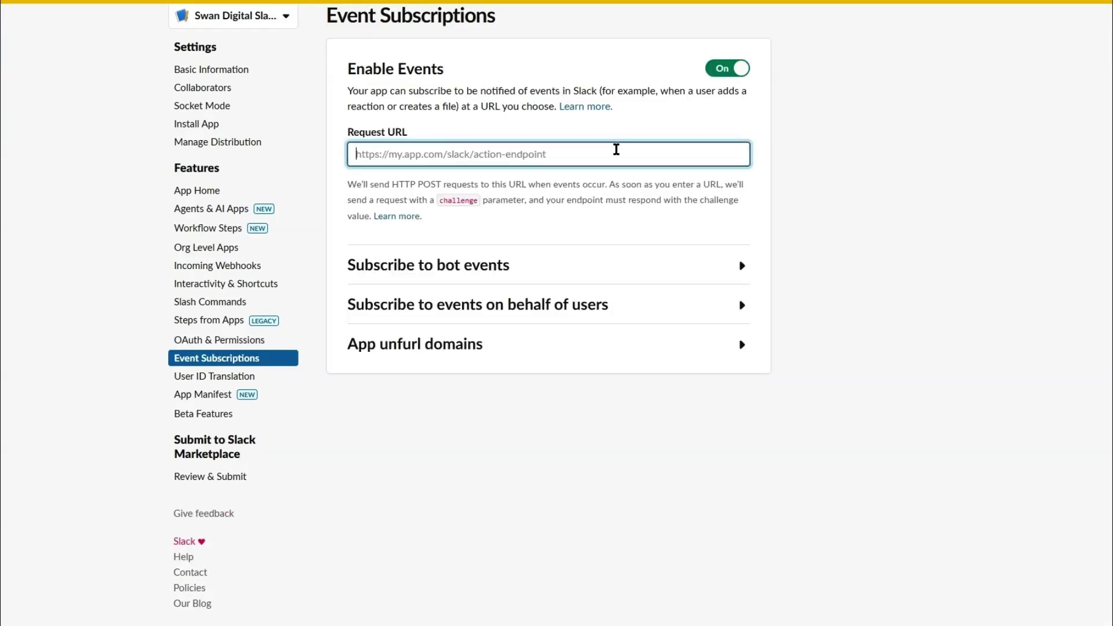
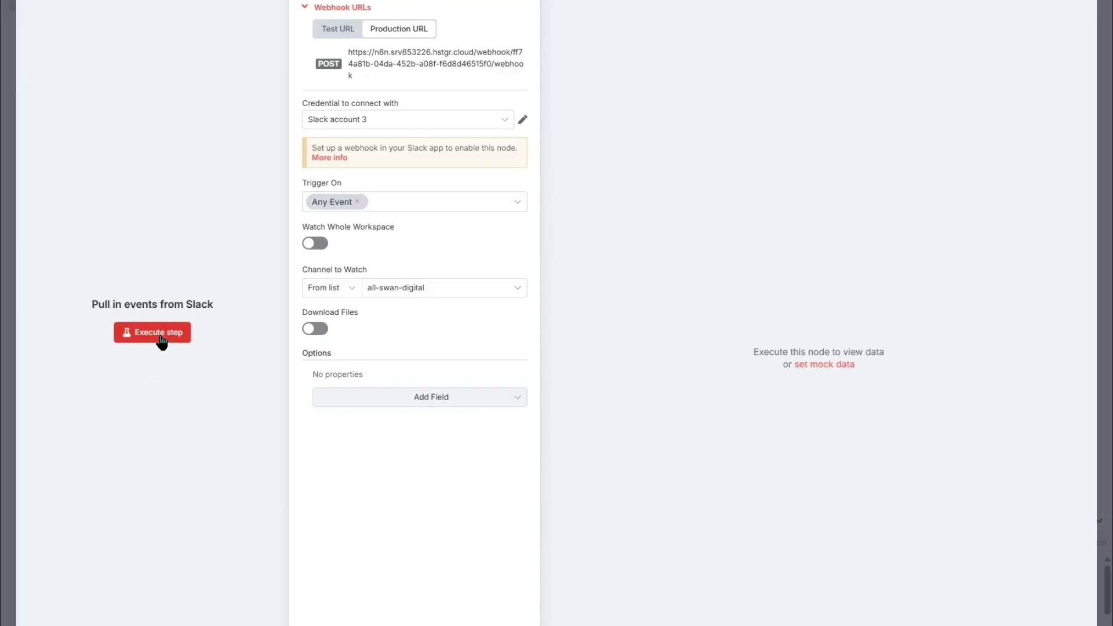
click(156, 335)
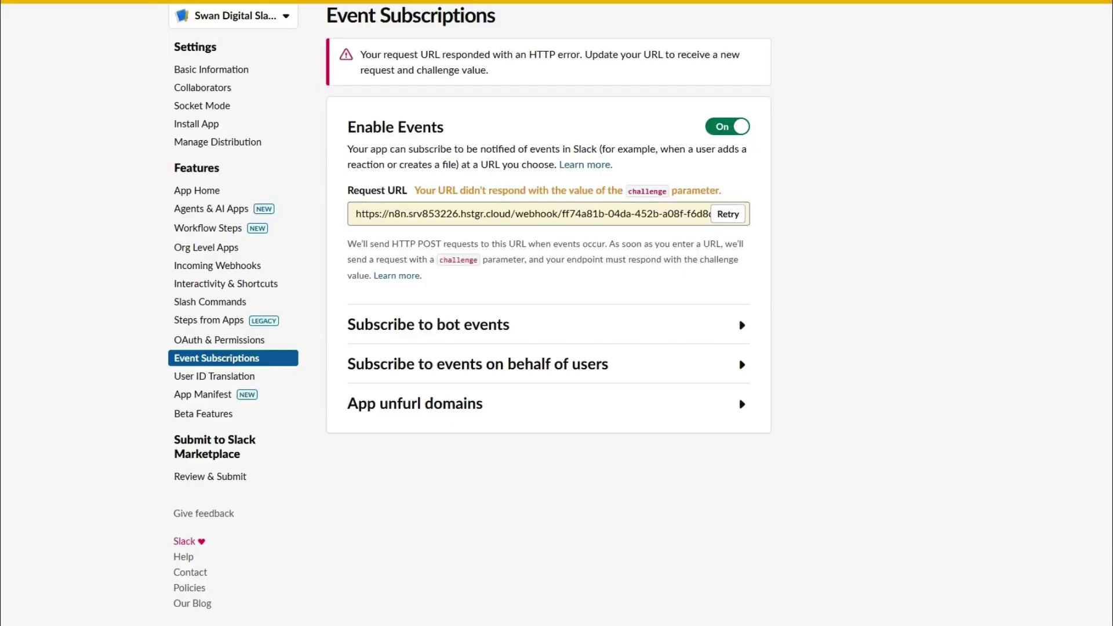
click(728, 214)
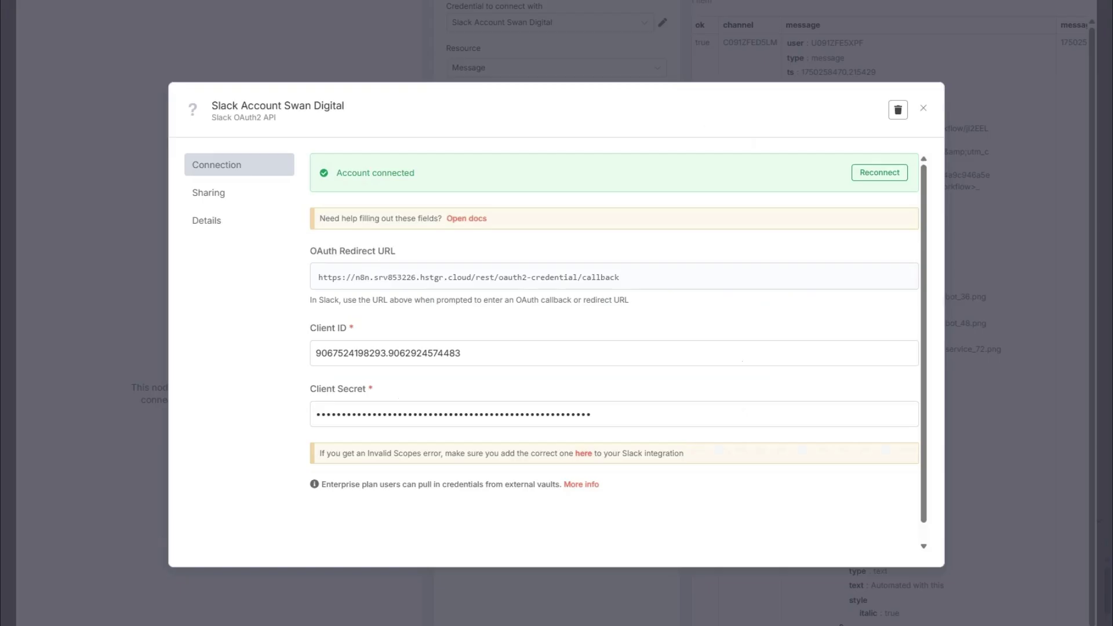
Step: Check the Slack node's Swan Digital credential, which reports Account connected
click(314, 60)
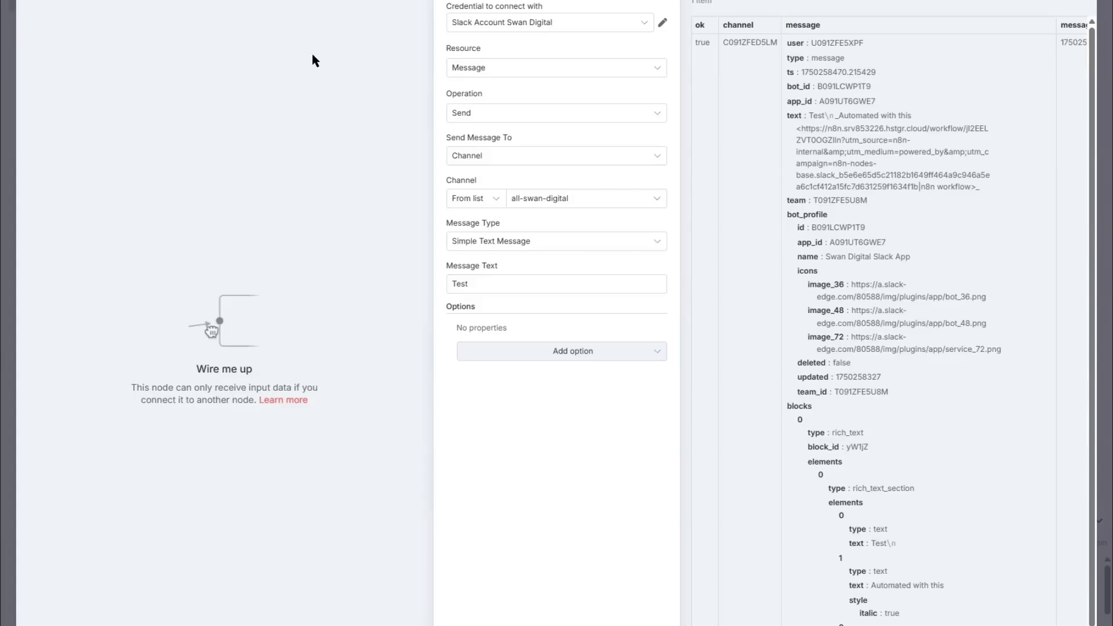
click(662, 23)
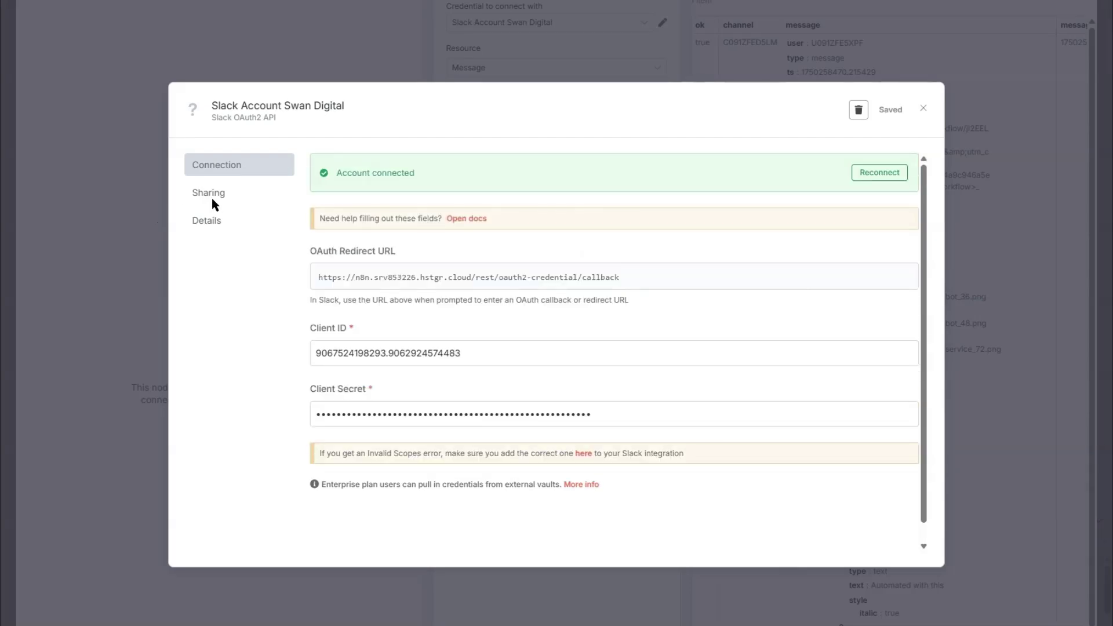
click(376, 52)
Step: Replace Slack's Request URL with the Slack Trigger's test webhook URL
key(Escape)
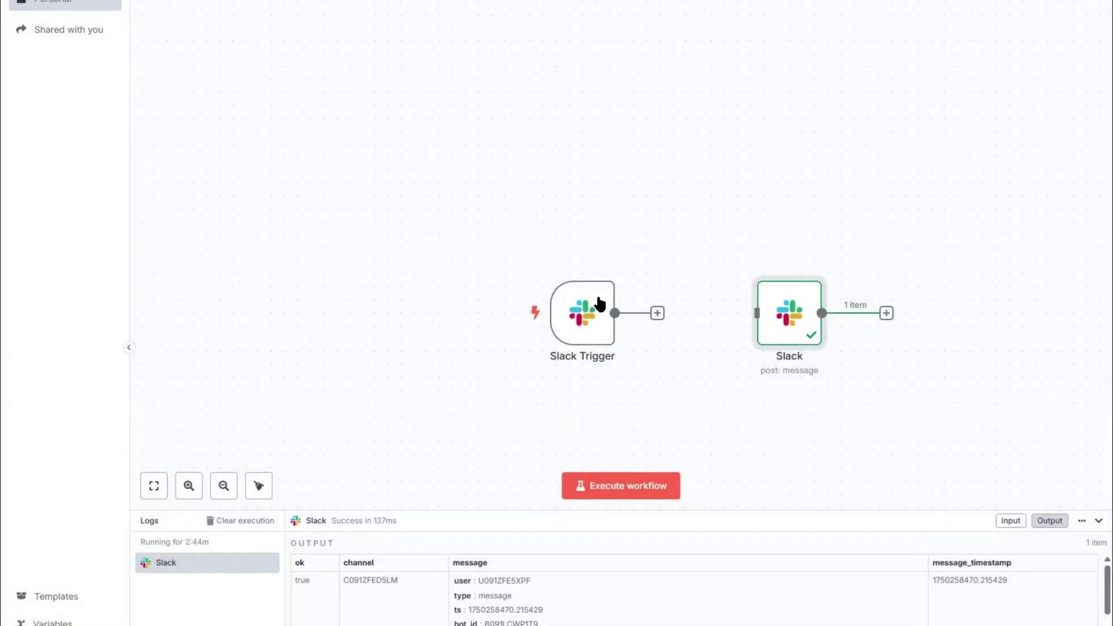
double_click(597, 298)
click(454, 57)
click(452, 75)
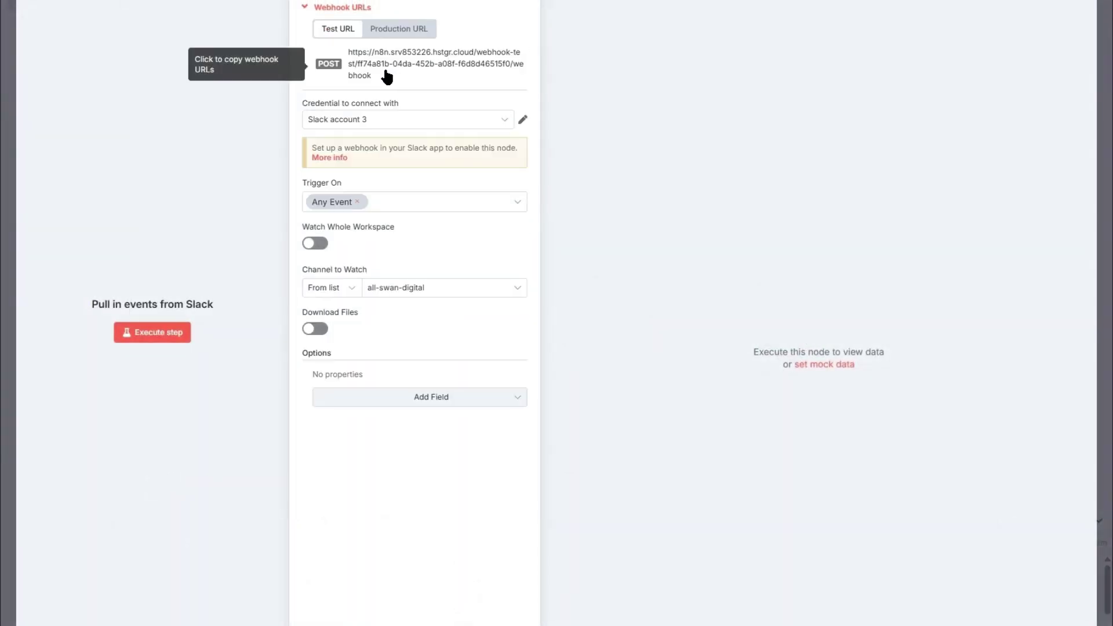
key(alt+Tab)
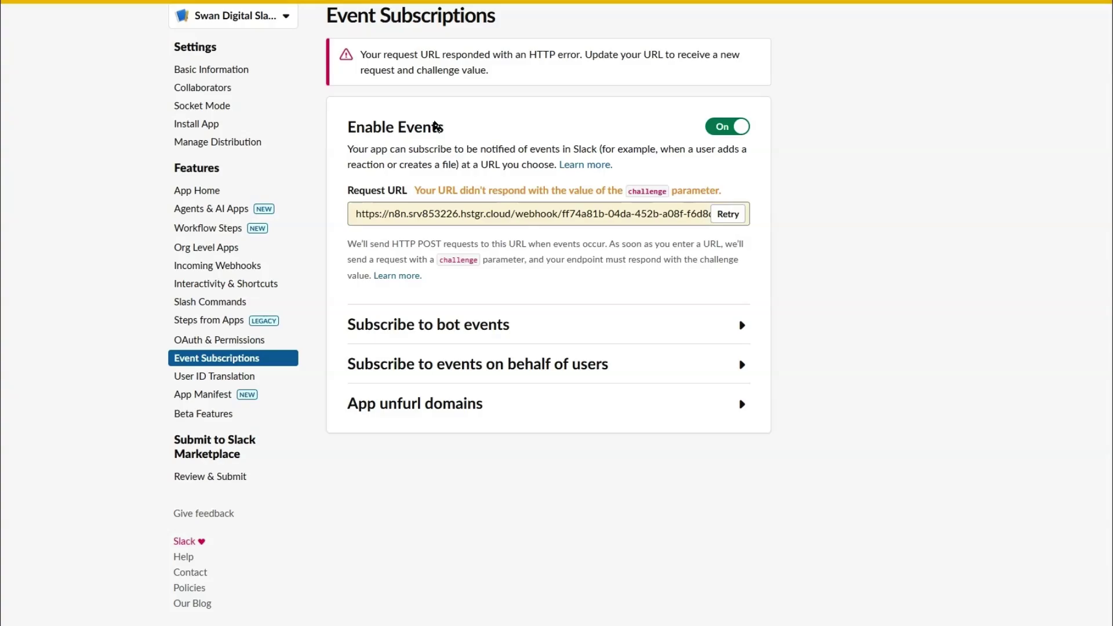
triple_click(589, 206)
Step: Listen for a test event in n8n while retrying Request URL verification in Slack
key(alt+Tab)
click(174, 332)
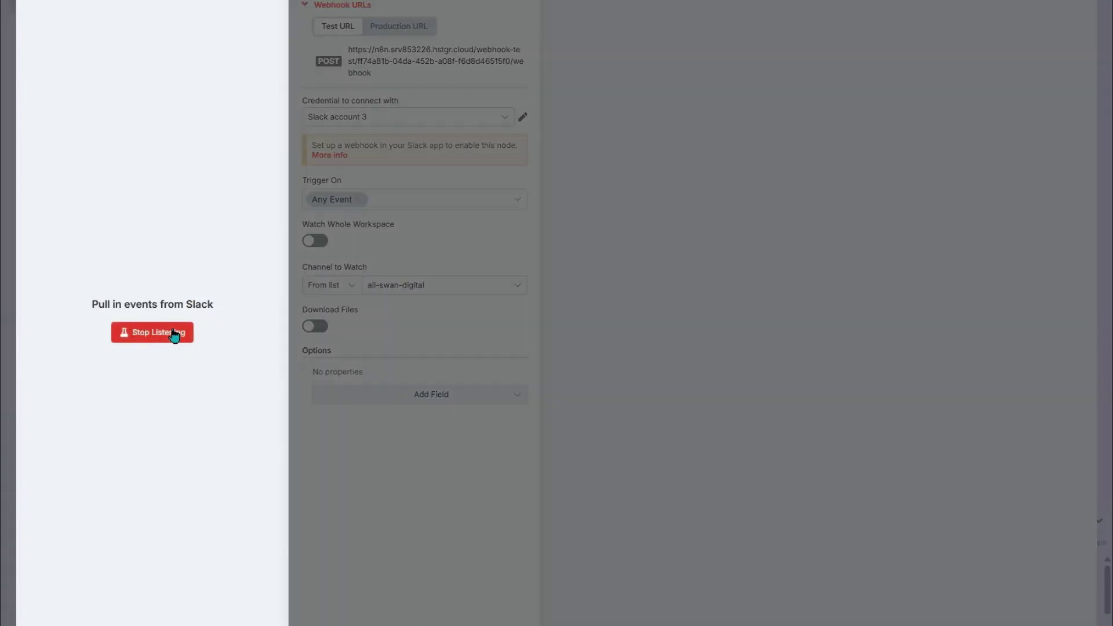
key(alt+Tab)
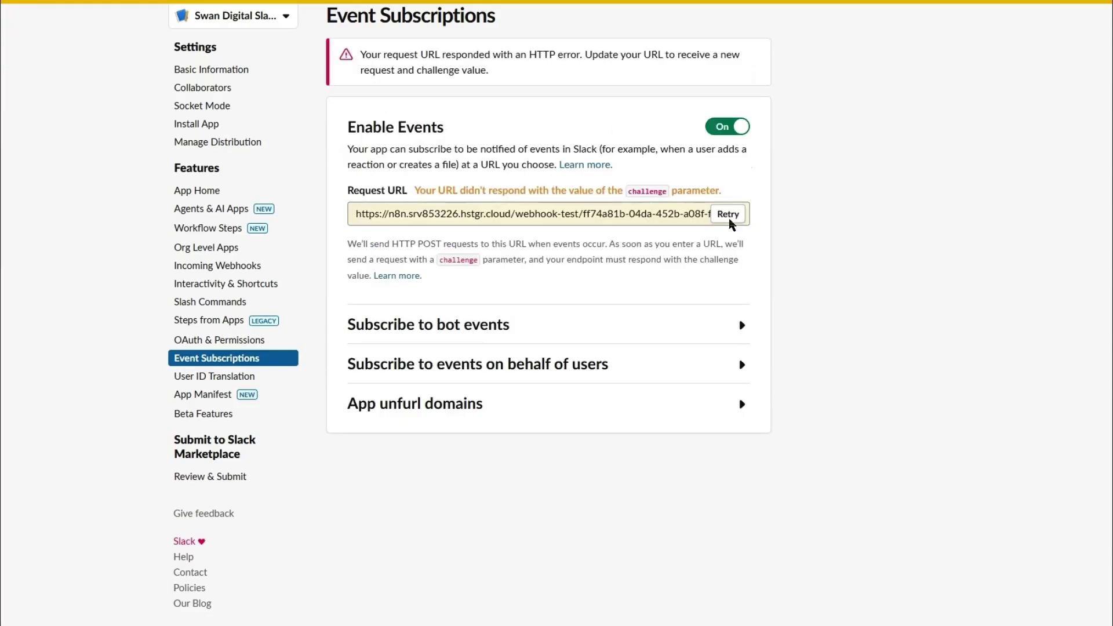
click(729, 219)
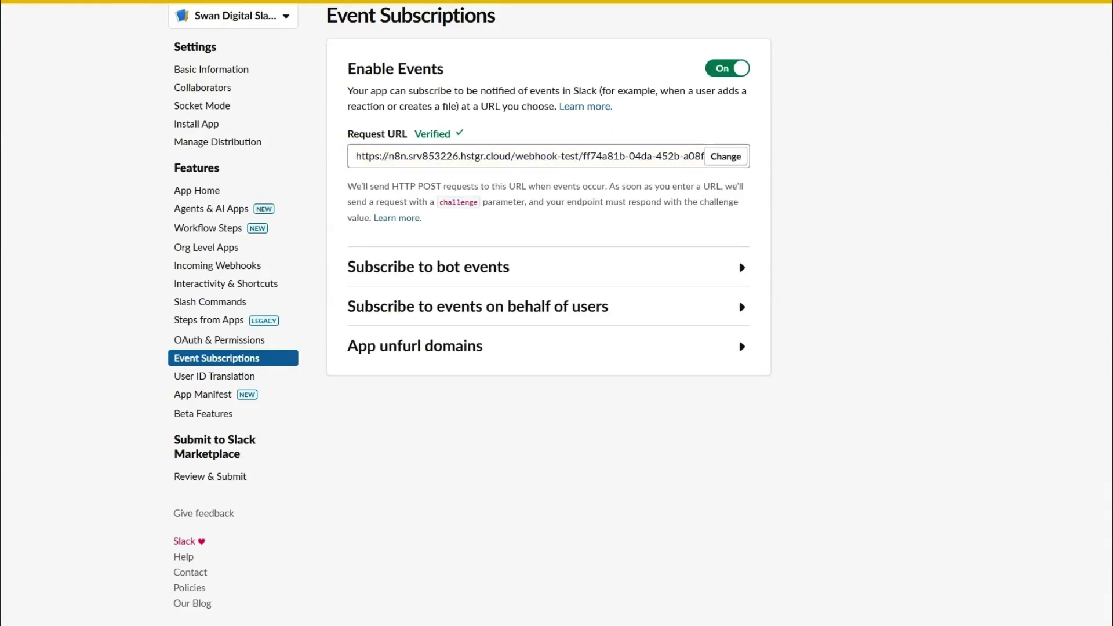
Step: Stop listening, switch the trigger to its production URL, and expand Subscribe to bot events
key(alt+Tab)
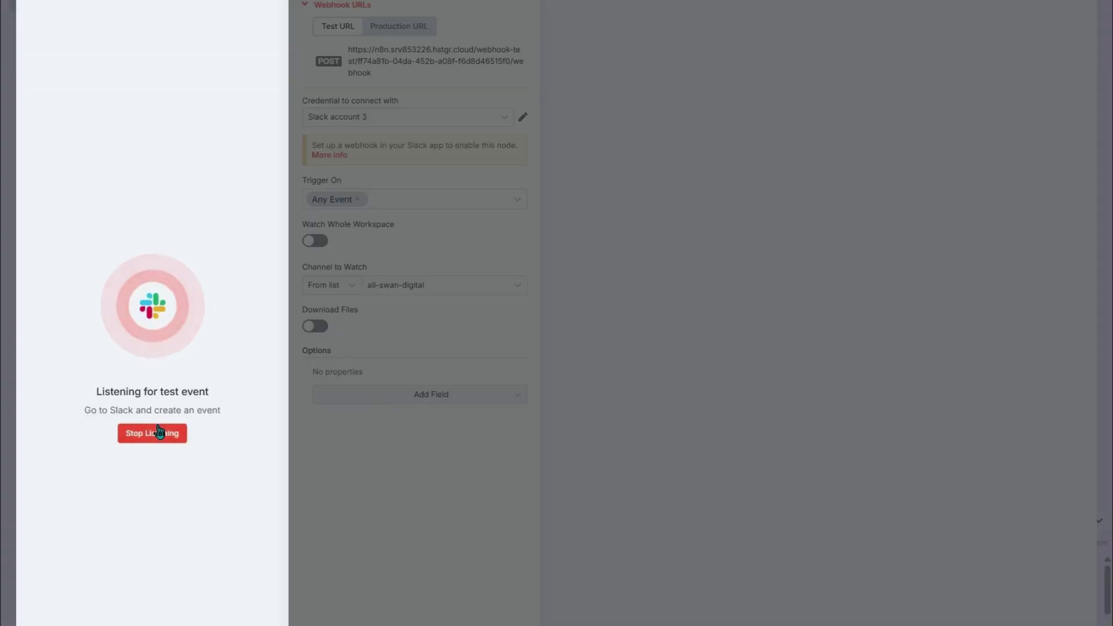
click(153, 434)
click(399, 27)
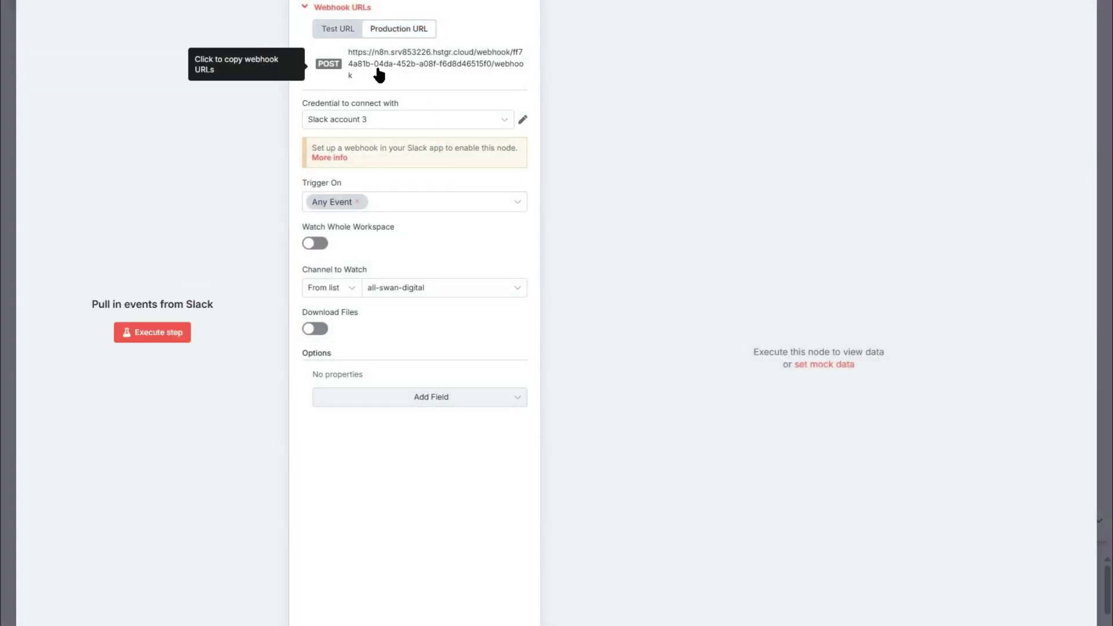
key(alt+Tab)
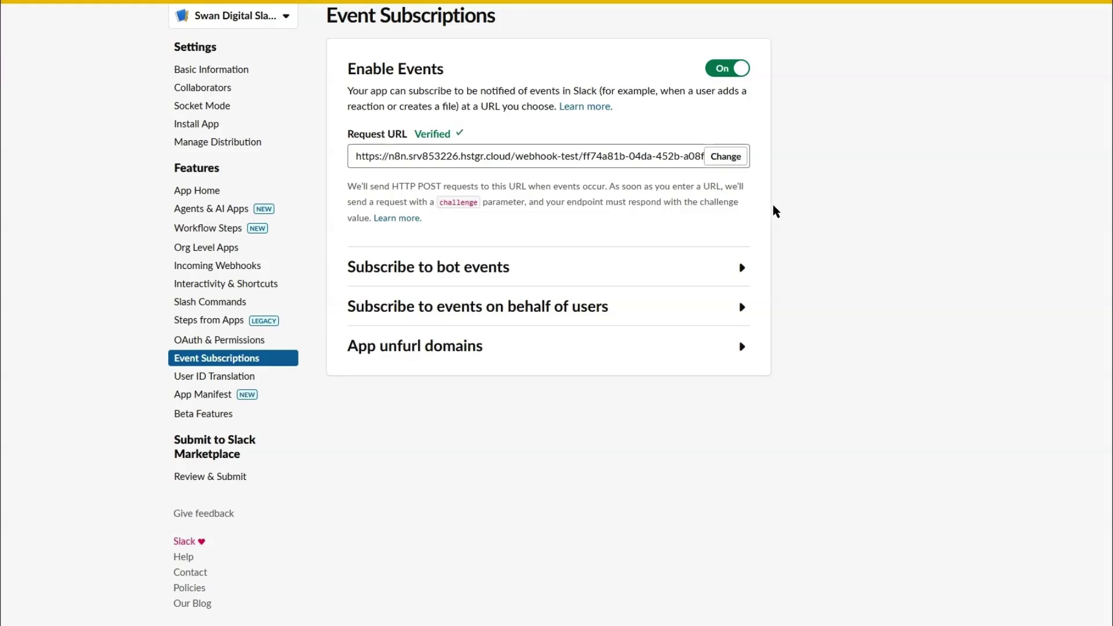
click(744, 264)
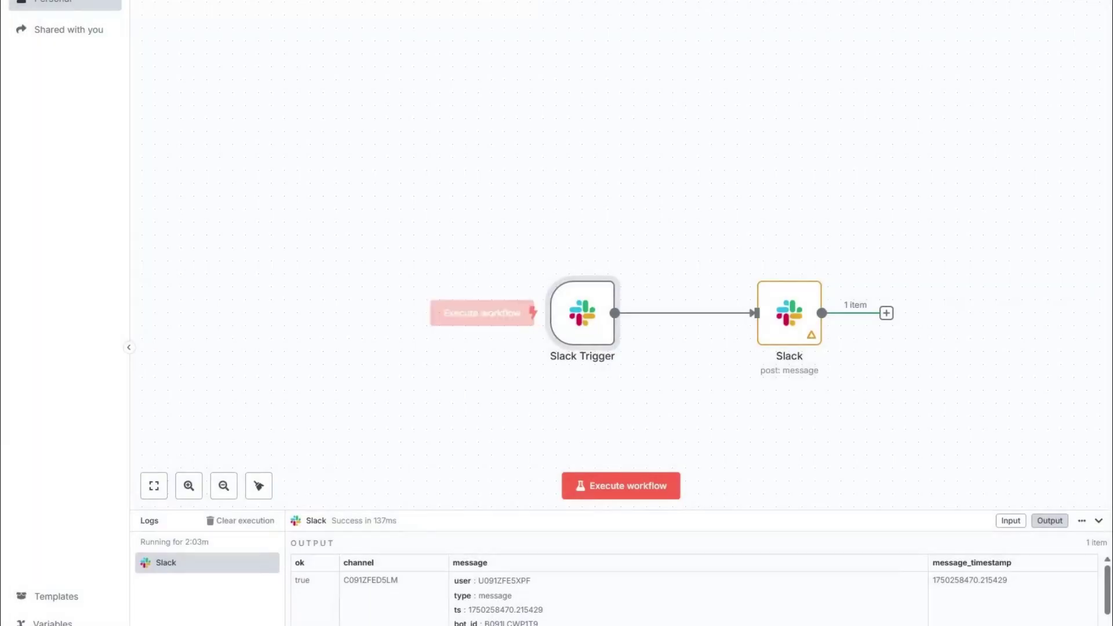
Step: View the Slack Trigger's production webhook URL
double_click(575, 327)
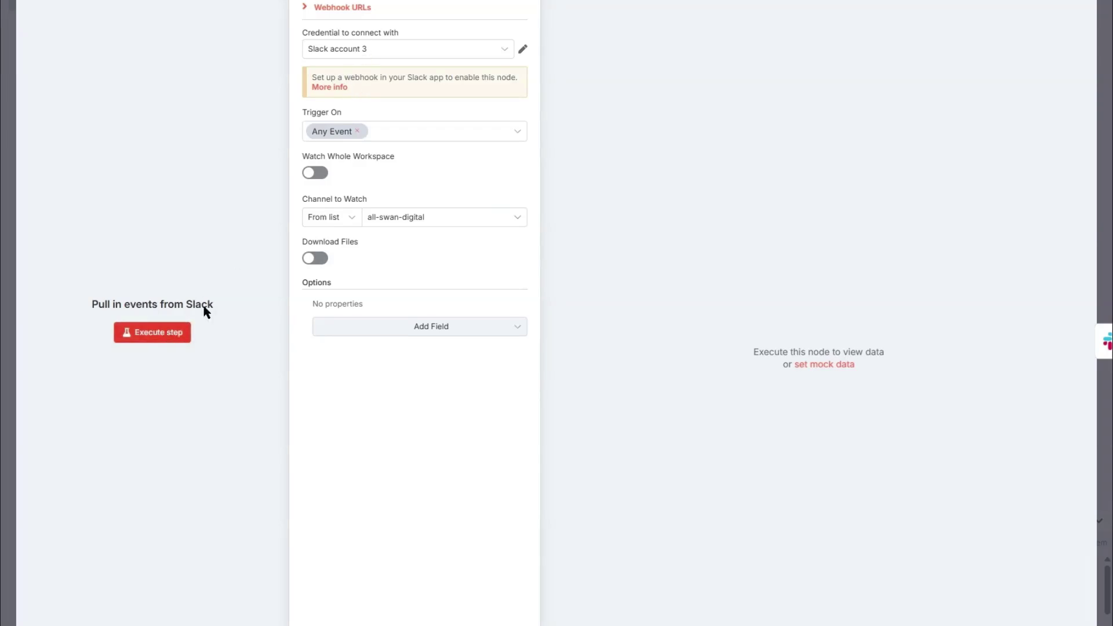
click(357, 8)
click(419, 36)
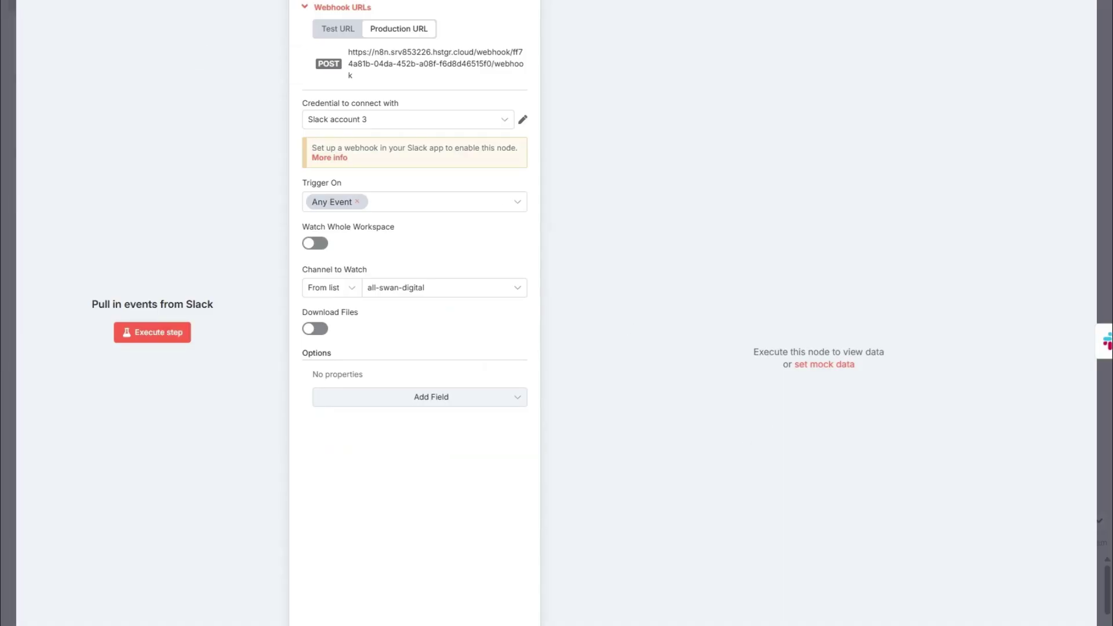
key(Escape)
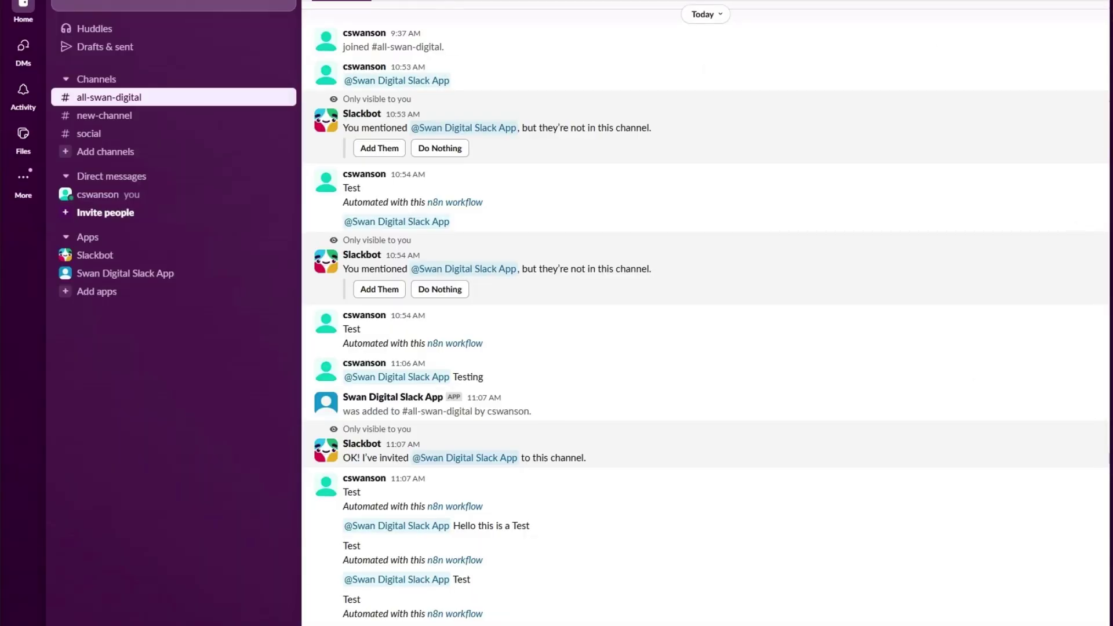
Step: Mention the app in the Slack channel, then select the Slack node's existing message text
text(@s)
key(Return)
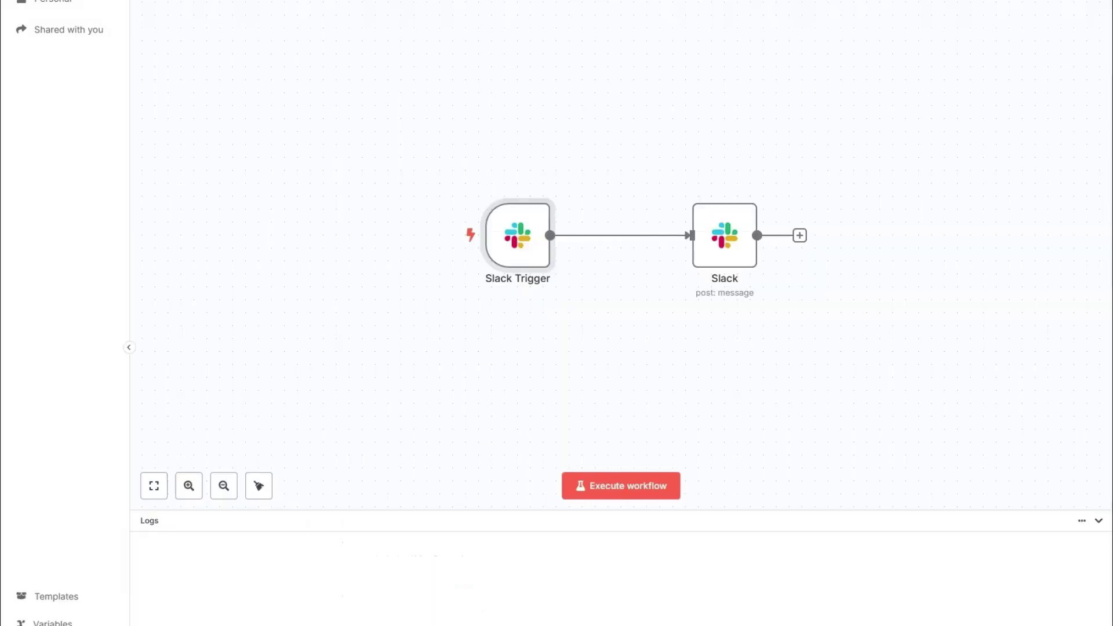
mouse_move(523, 235)
double_click(737, 240)
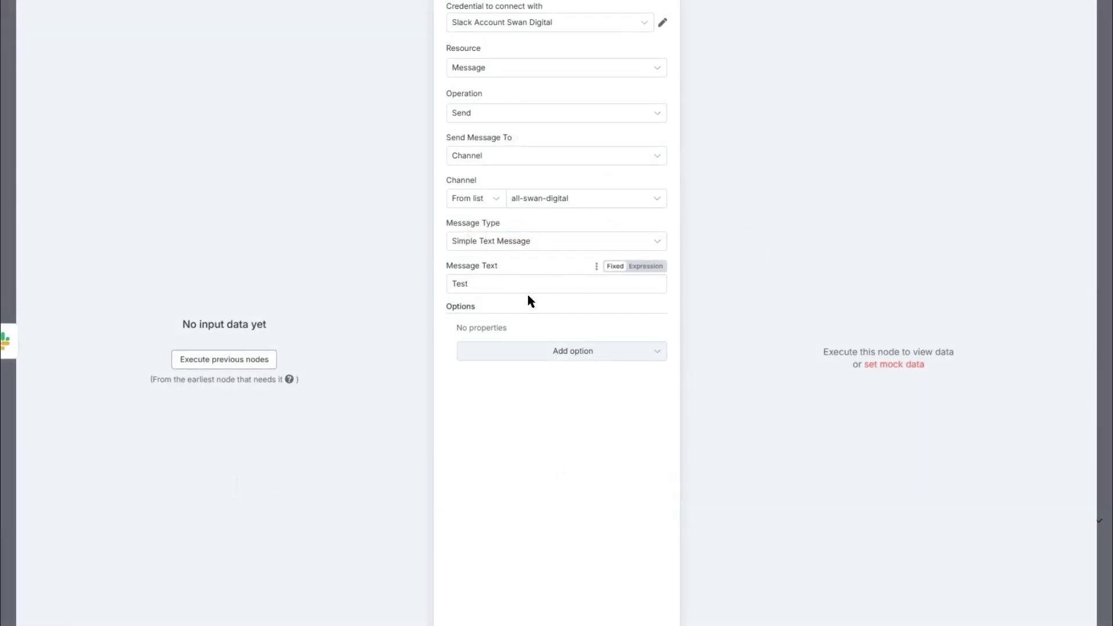
drag(524, 285, 429, 266)
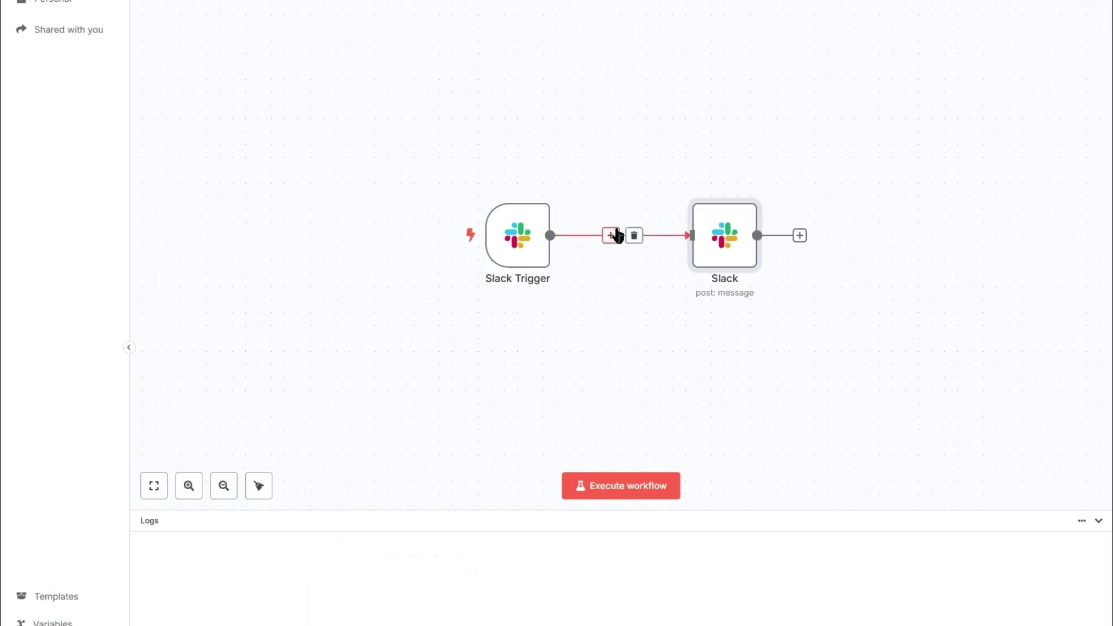
Step: Insert an OpenAI Message a Model node using GPT-4 between the trigger and Slack node
click(610, 236)
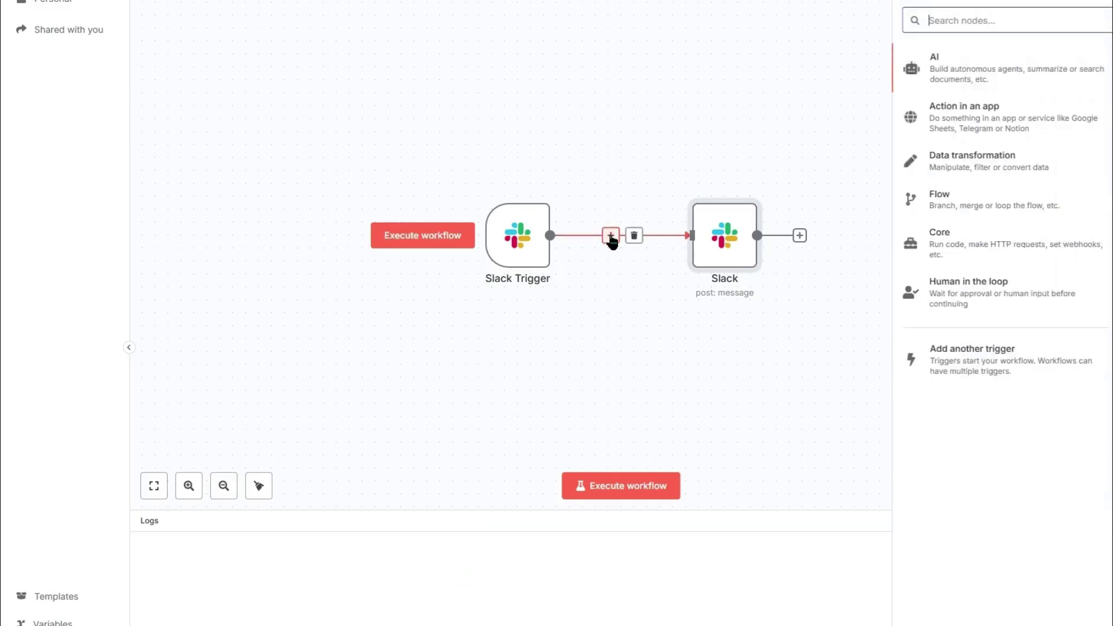
text(o)
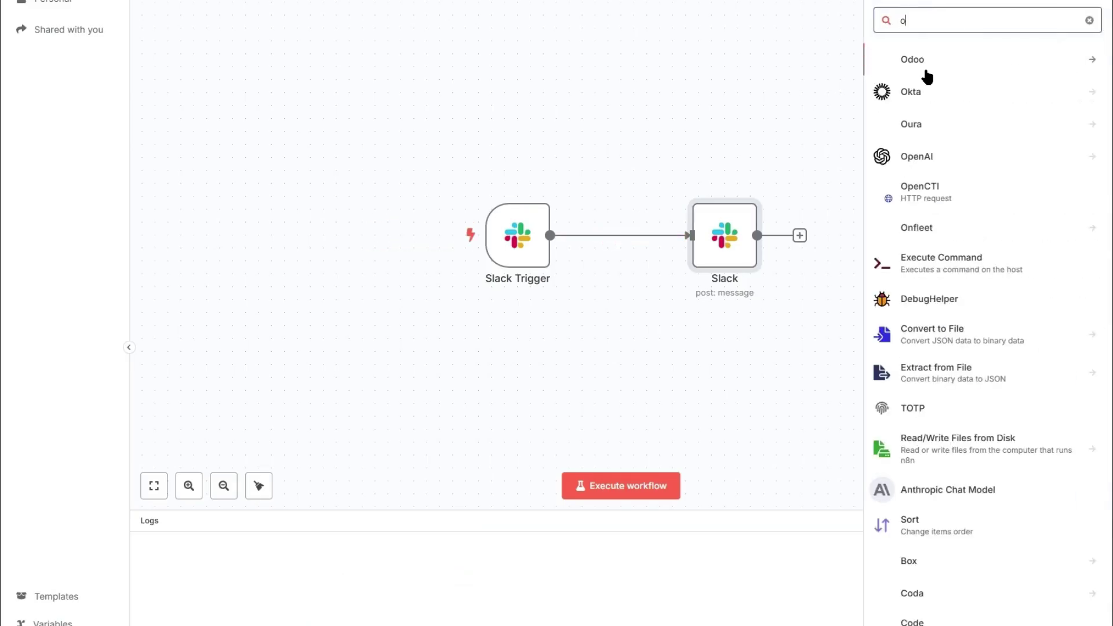
click(927, 154)
click(939, 251)
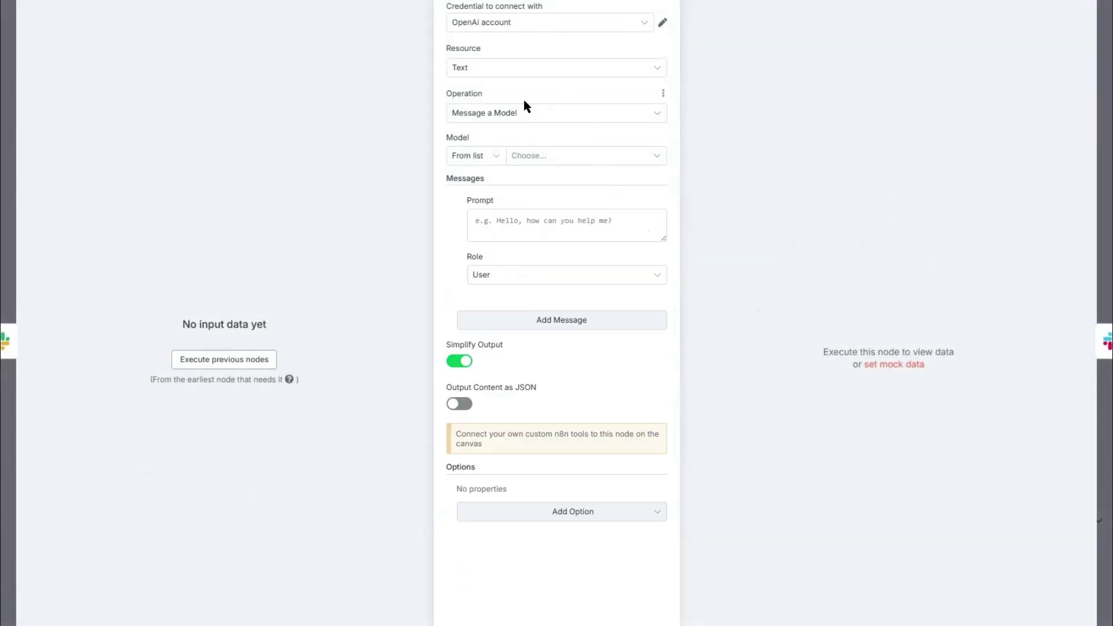
click(533, 157)
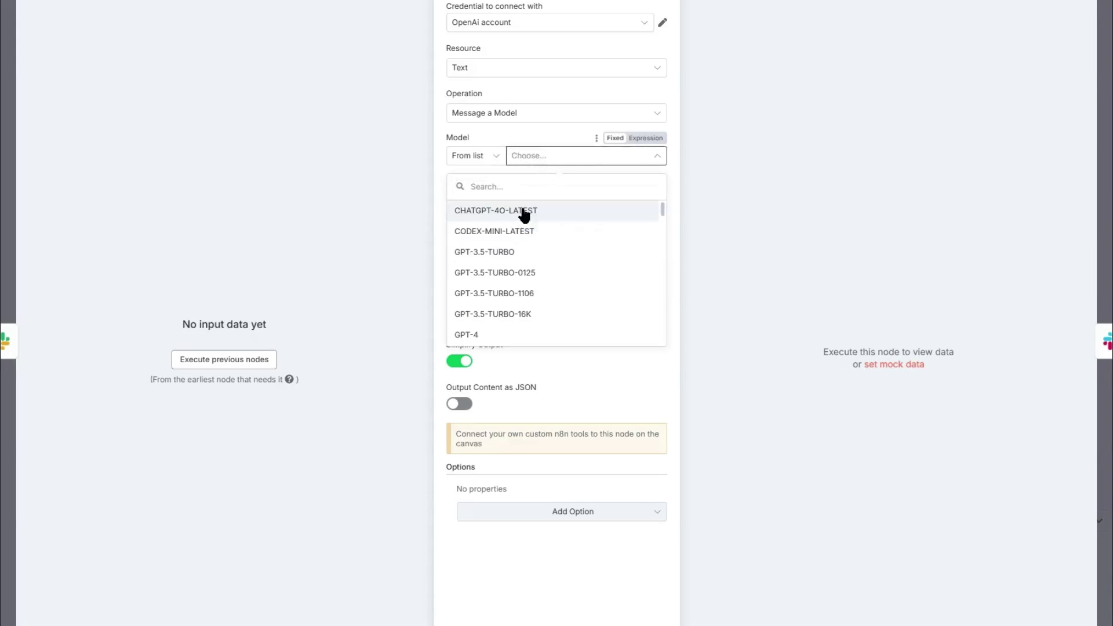
click(499, 334)
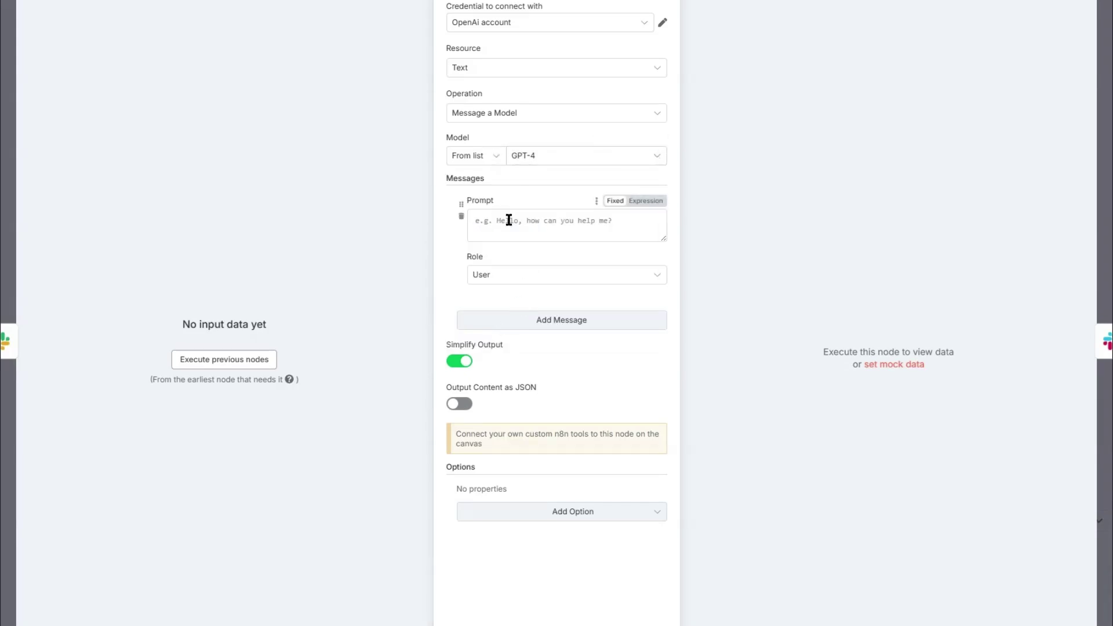
click(509, 226)
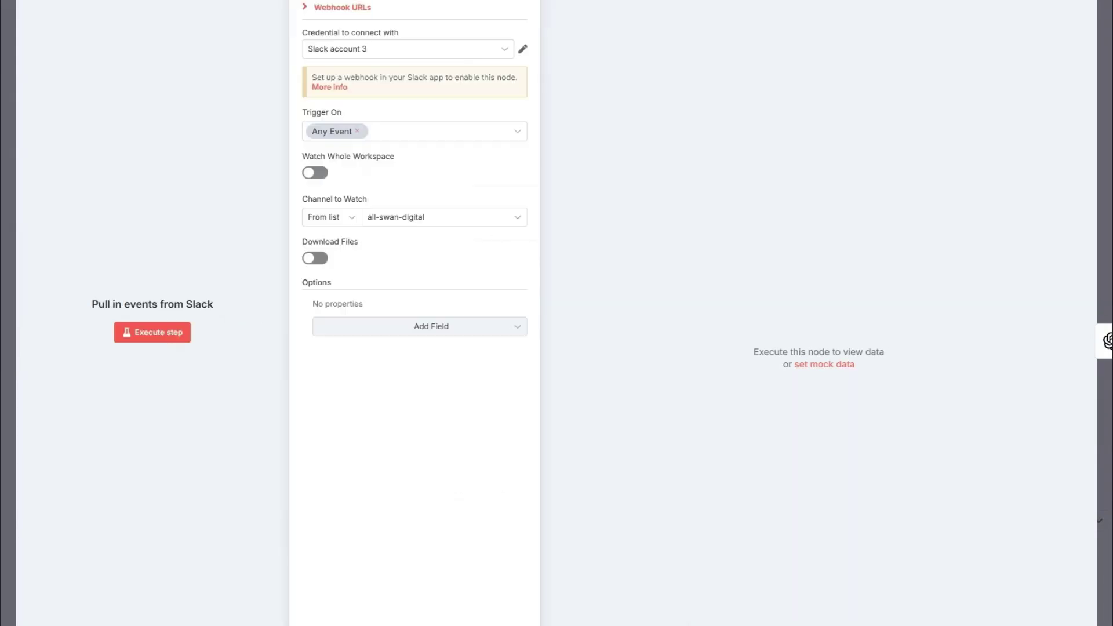
key(Escape)
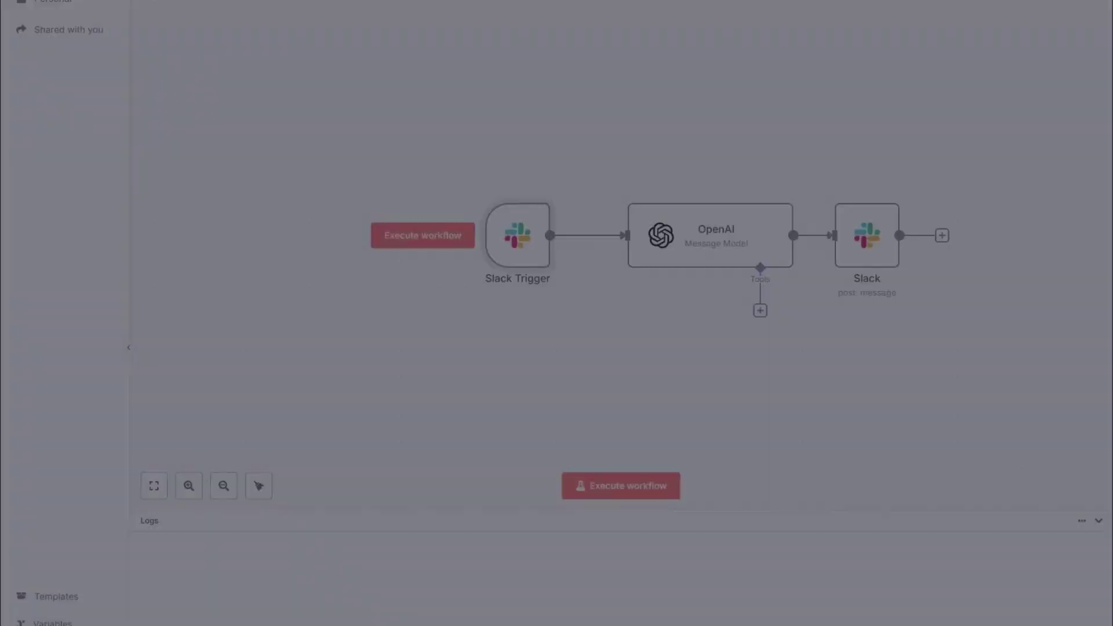
Step: Inspect the Slack Trigger's output and webhook addresses, then reopen the OpenAI node
double_click(514, 238)
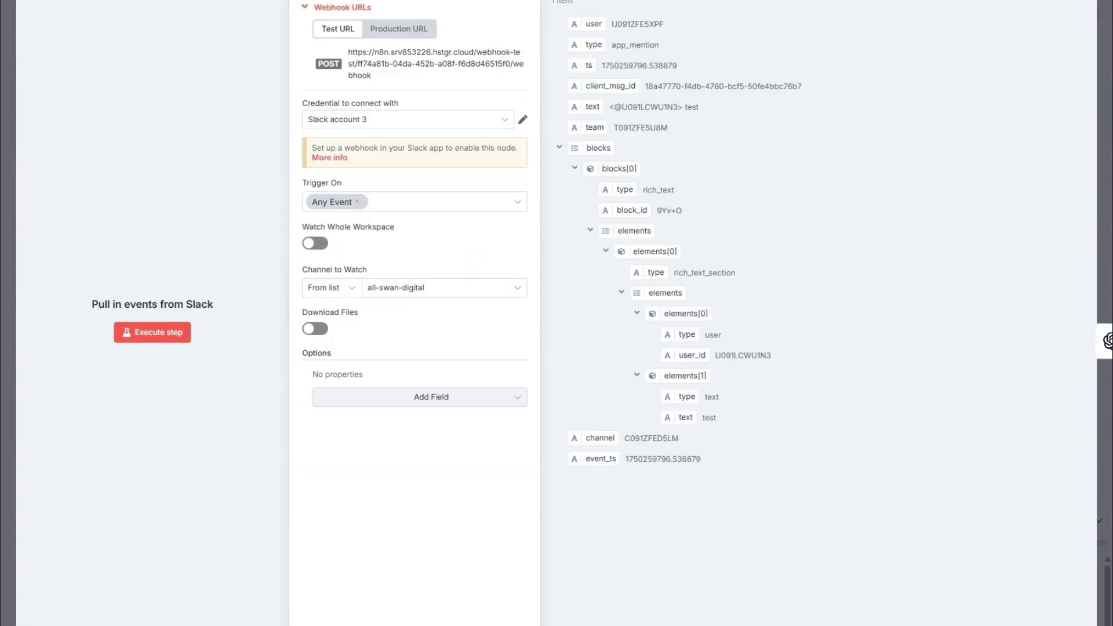
key(Escape)
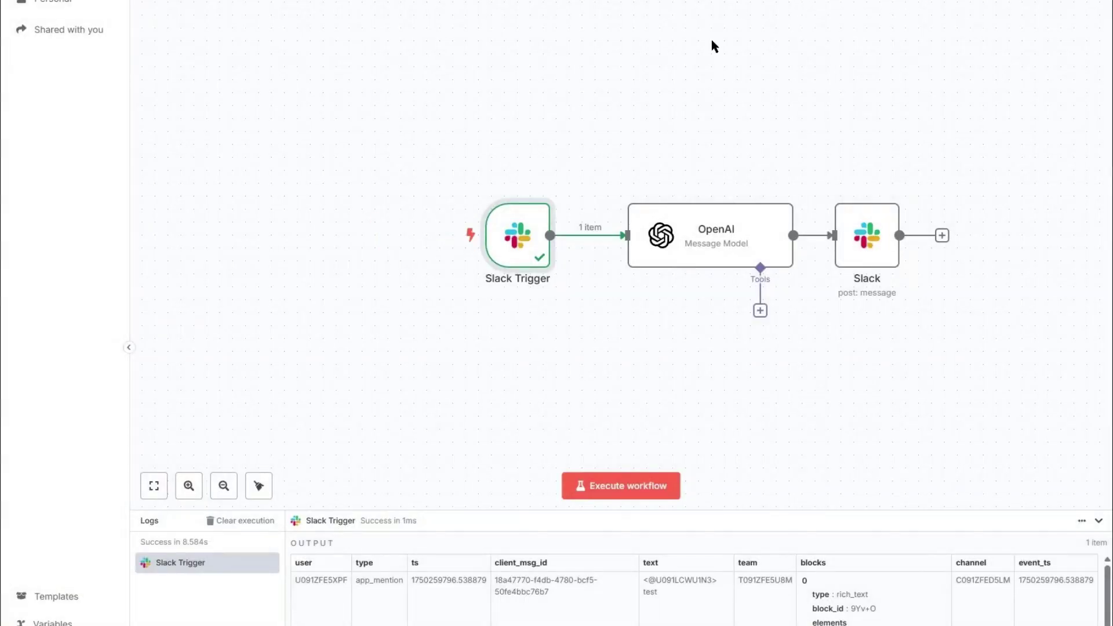
double_click(522, 243)
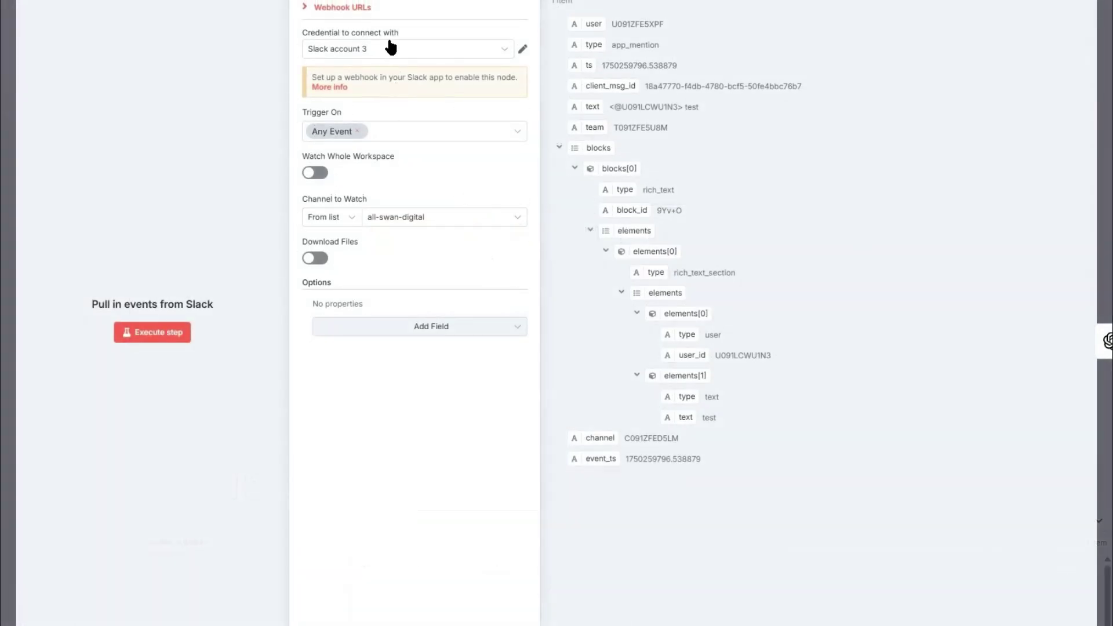
click(347, 7)
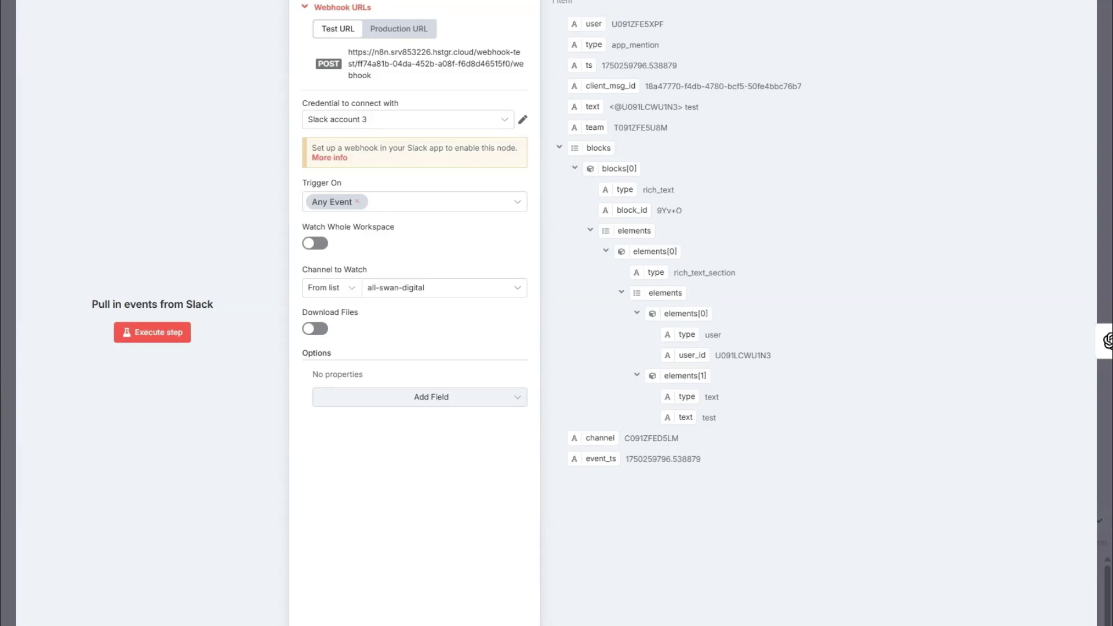
key(Escape)
double_click(686, 236)
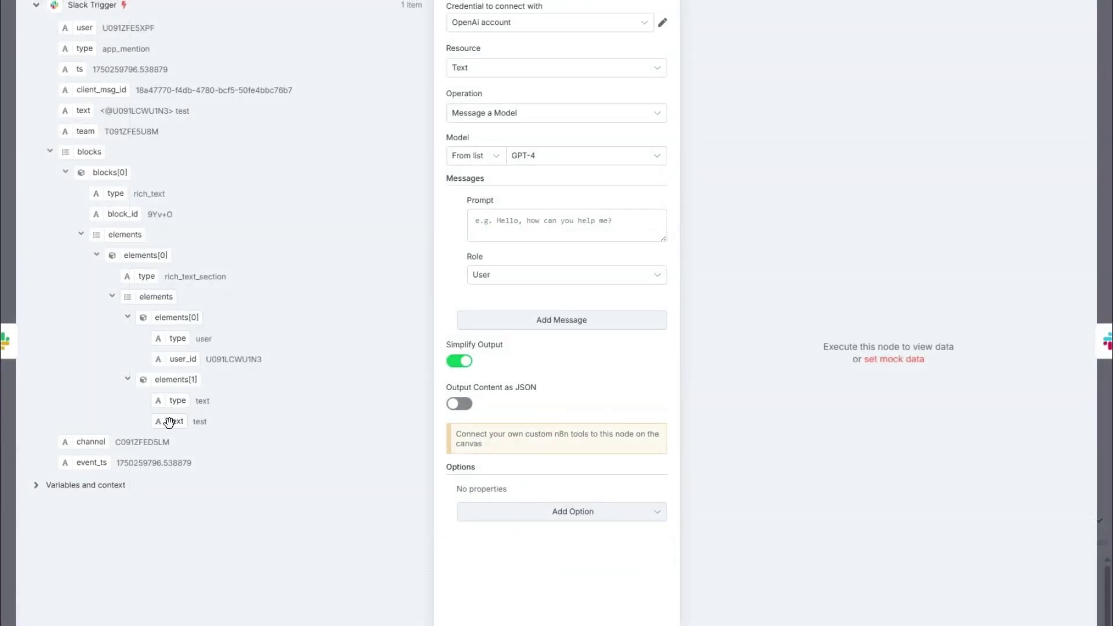
Step: Set the OpenAI prompt to an answering instruction plus the mentioned message's text, and run it
drag(167, 422, 510, 226)
click(487, 218)
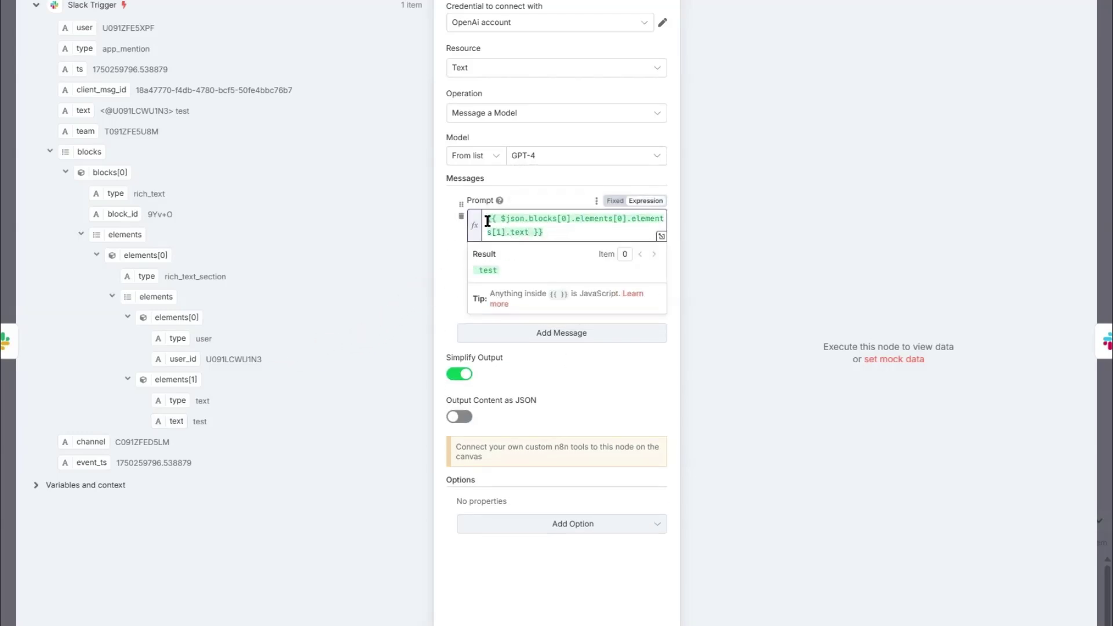
text(Respond with an answer to this message:)
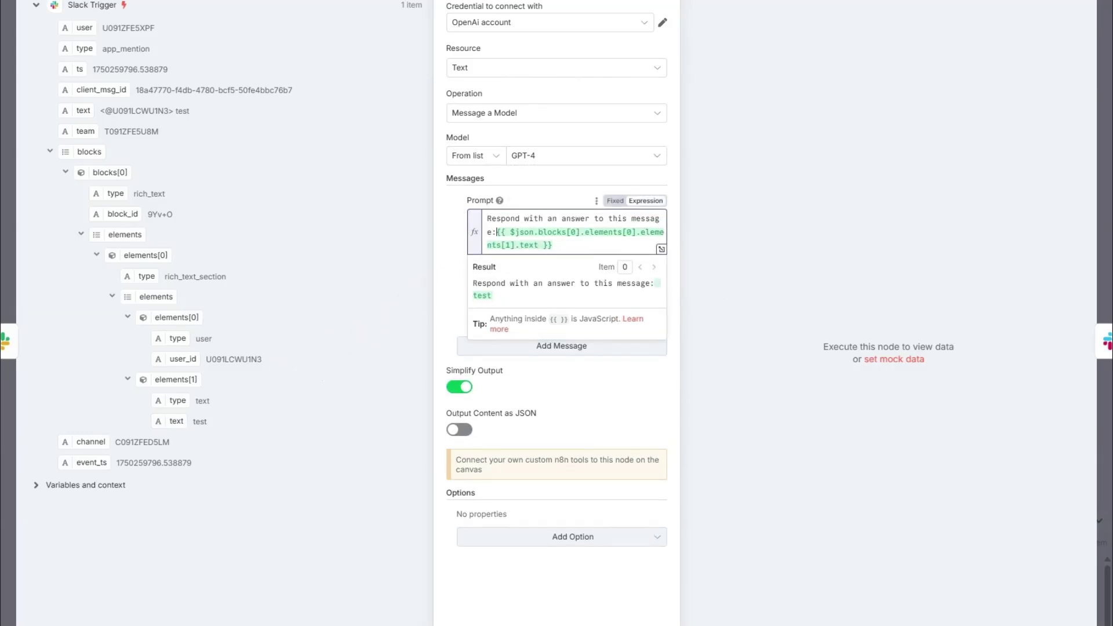
click(632, 1)
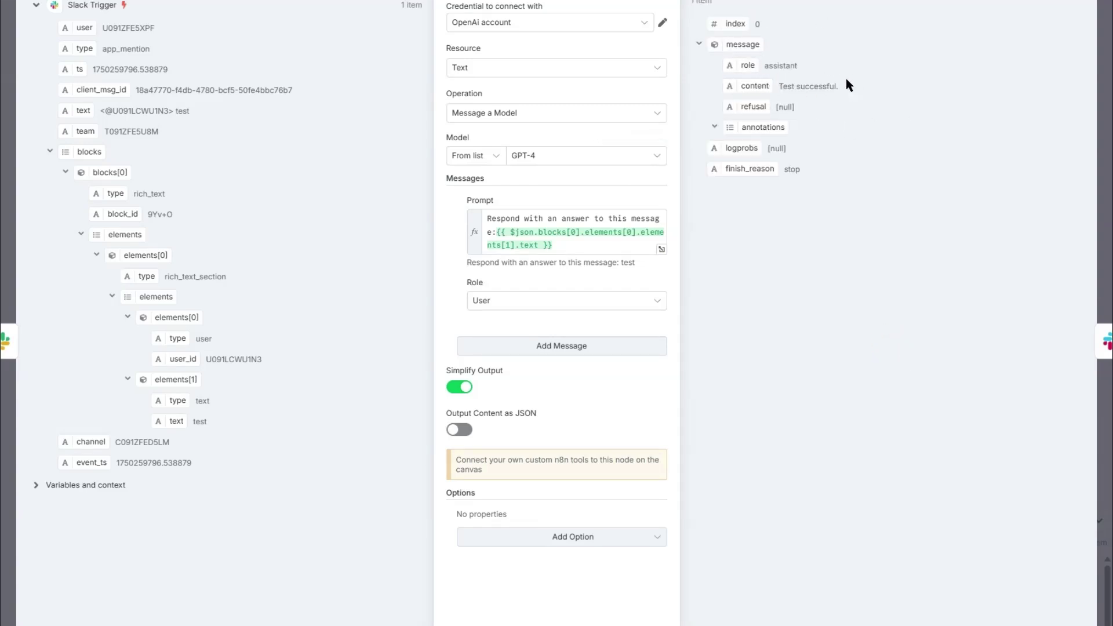
key(Escape)
Step: Replace the Slack node's 'Test Message' text with GPT-4's message.content reply
double_click(867, 235)
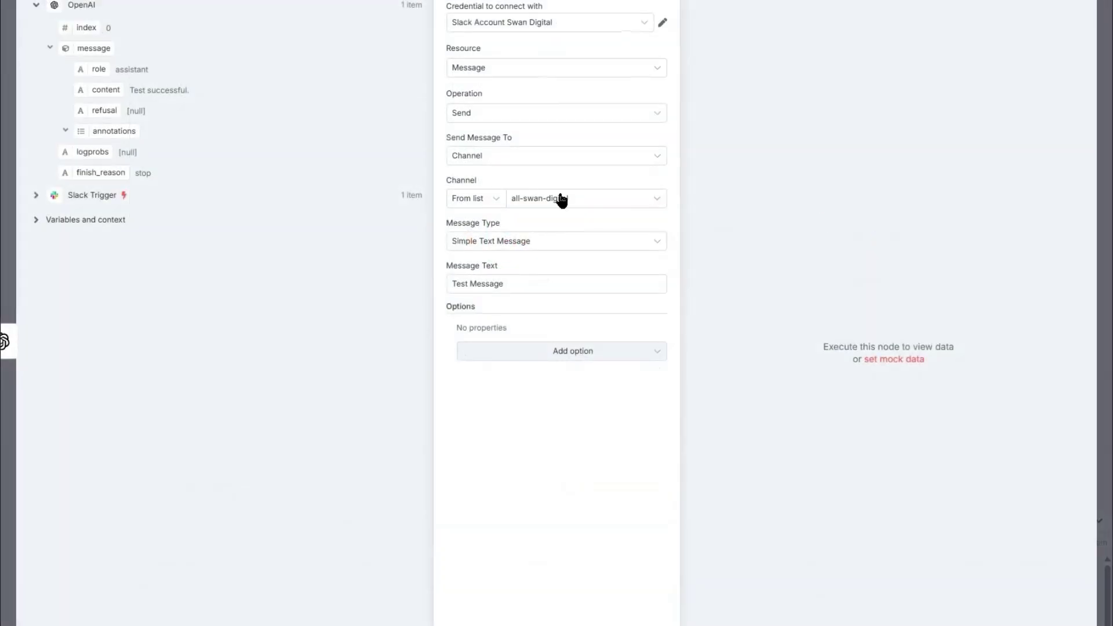
drag(510, 285, 412, 278)
key(BackSpace)
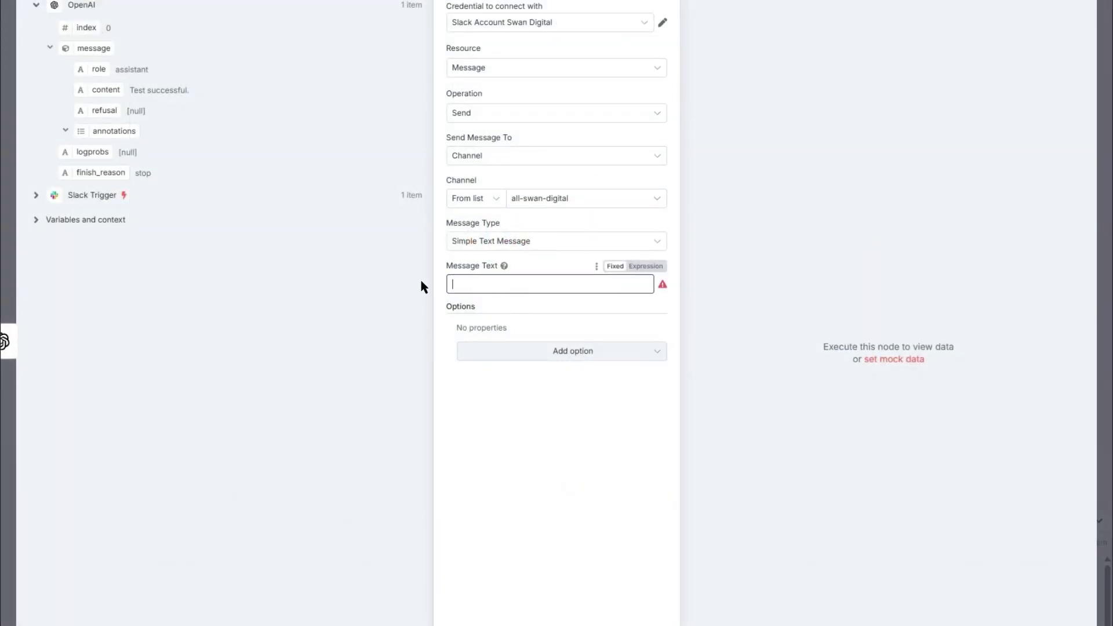
drag(93, 92, 534, 284)
key(Escape)
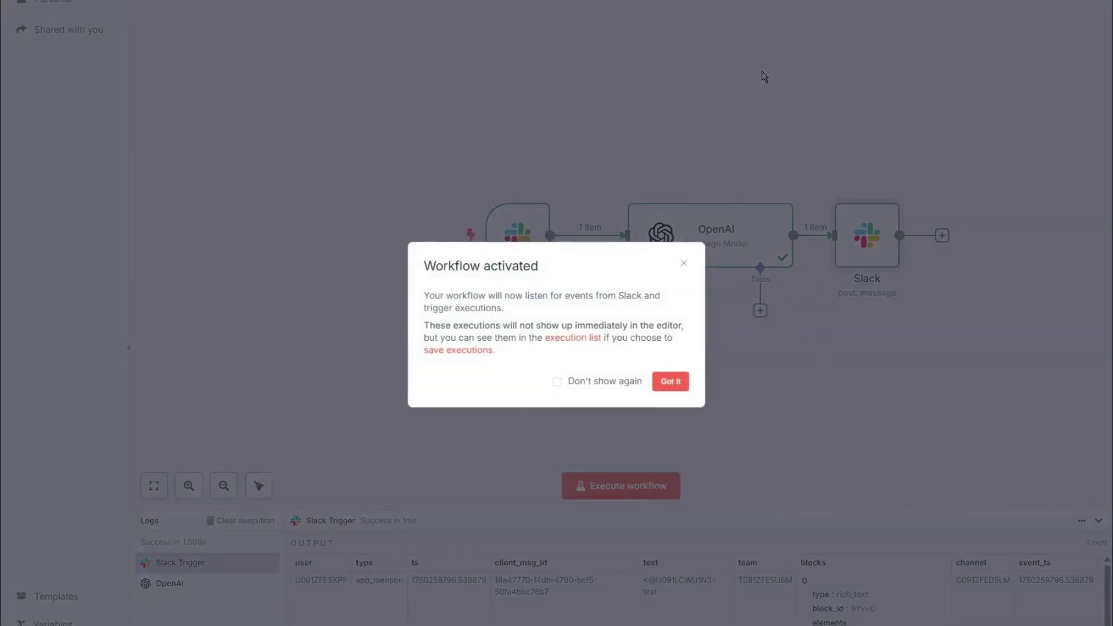
Step: Paste the production webhook into Slack's Request URL; mentioning 'Whats 2+2' now gets reply 4
click(670, 381)
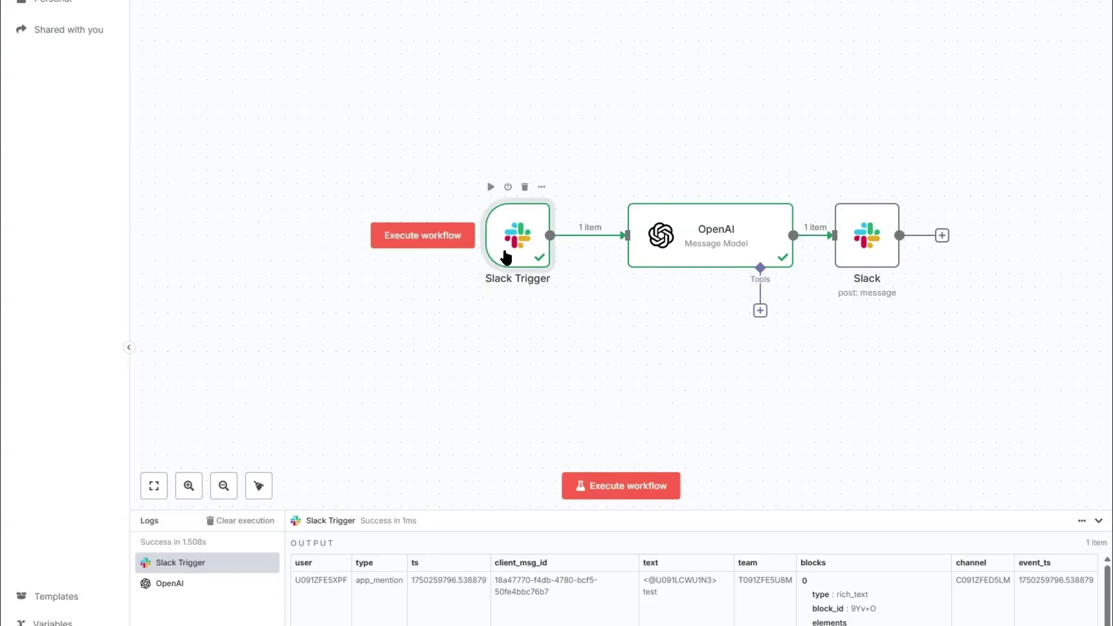
double_click(518, 234)
click(357, 8)
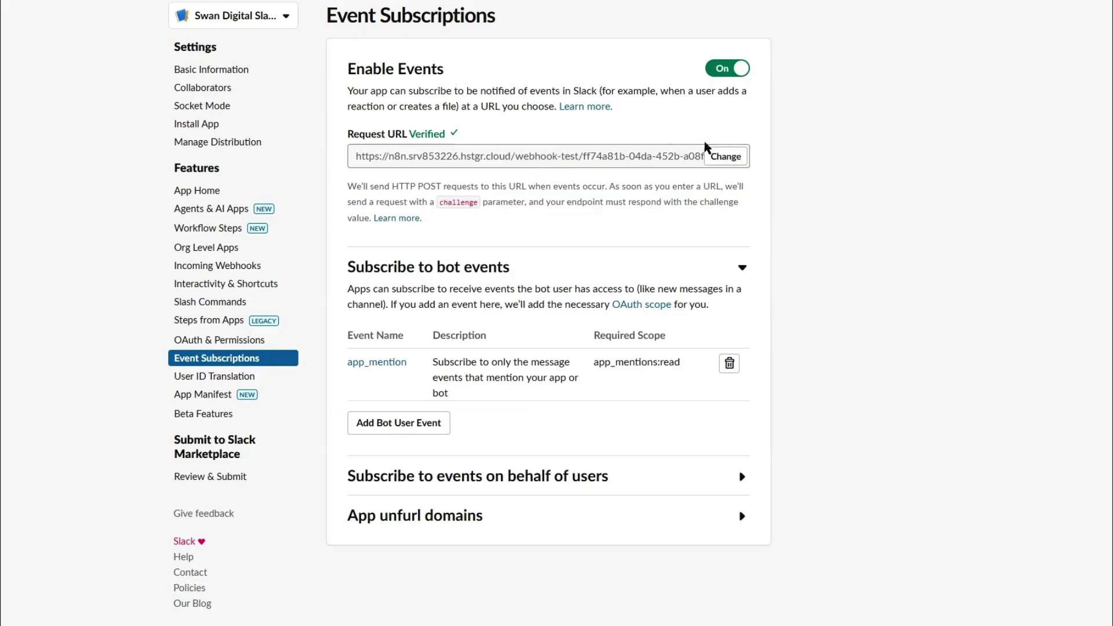
click(723, 154)
click(598, 199)
key(ctrl+v)
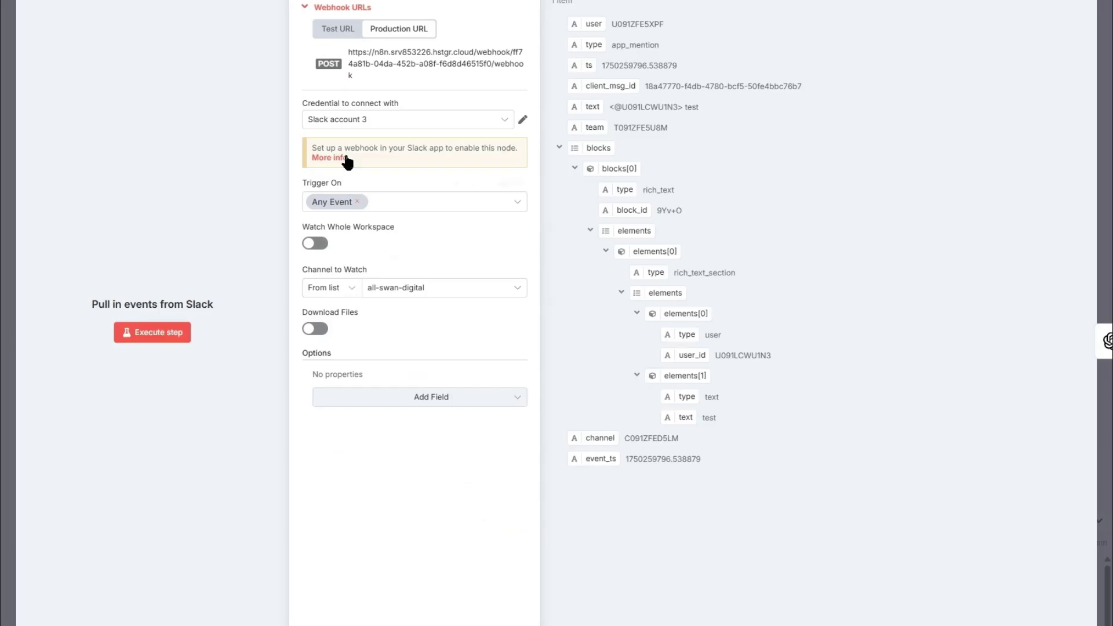
key(Escape)
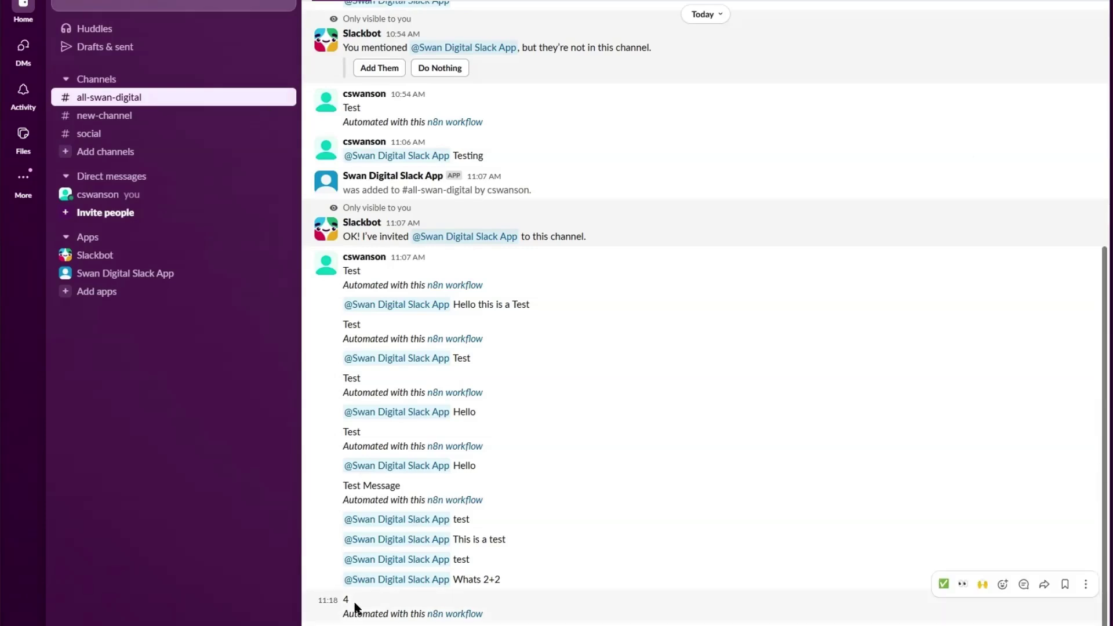
drag(501, 623, 341, 597)
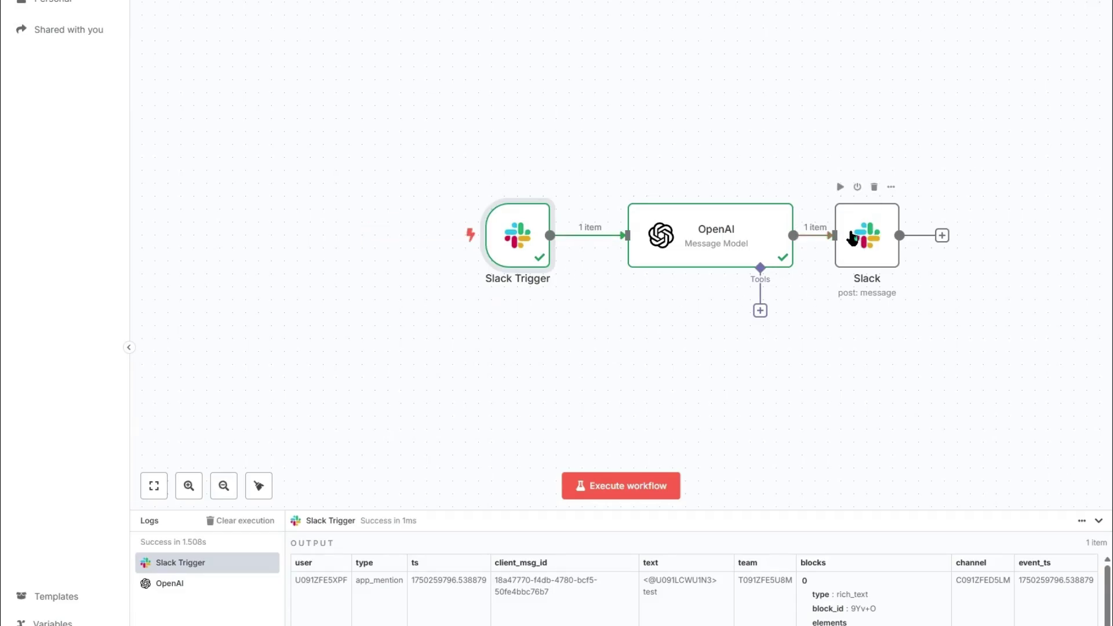